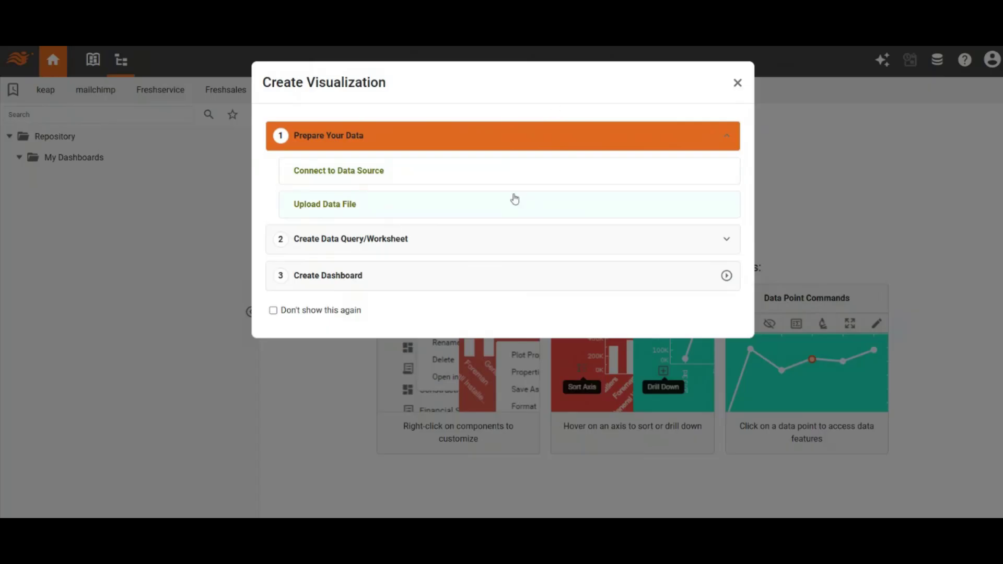
# Step: Start a new data source connection from the visualization wizard using the Zendesk Sell connector
pyautogui.click(437, 178)
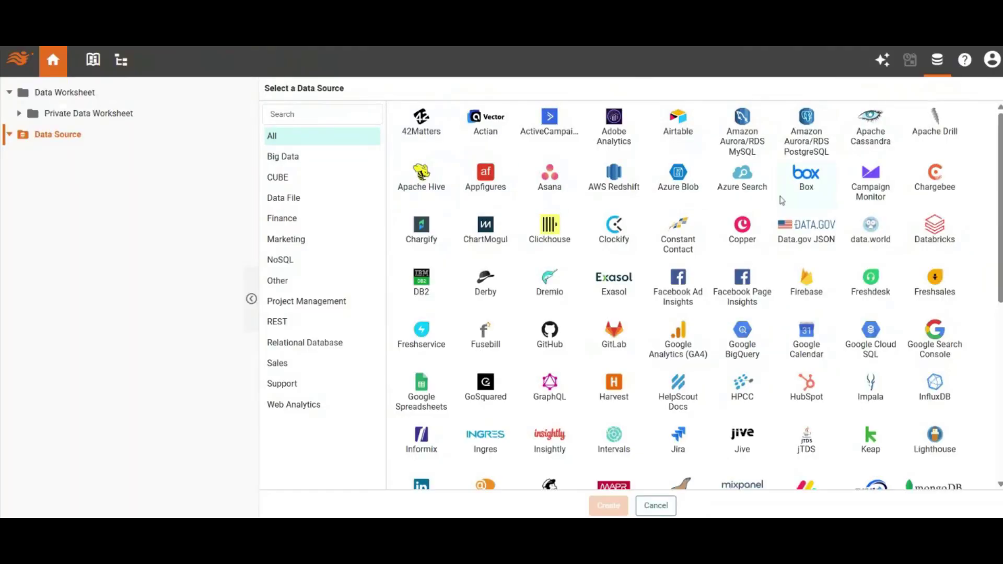
pyautogui.moveTo(1000, 180); pyautogui.dragTo(1001, 339)
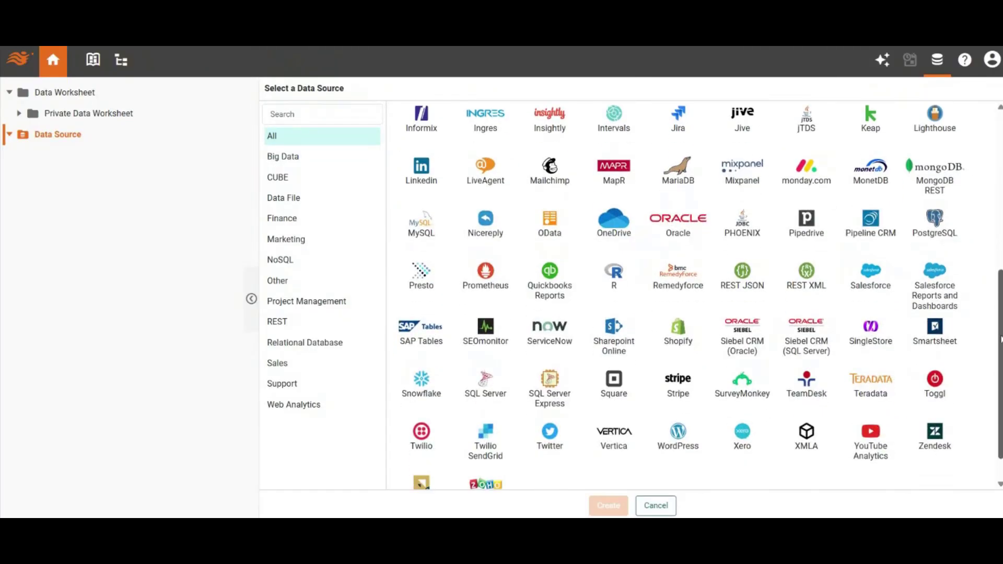
pyautogui.scroll(-1, 700, 295)
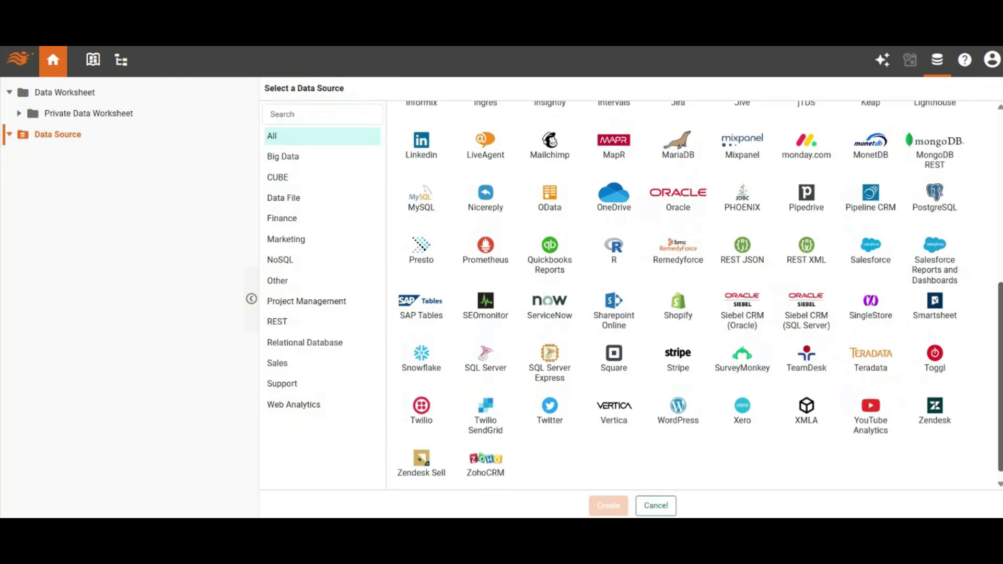
pyautogui.click(433, 454)
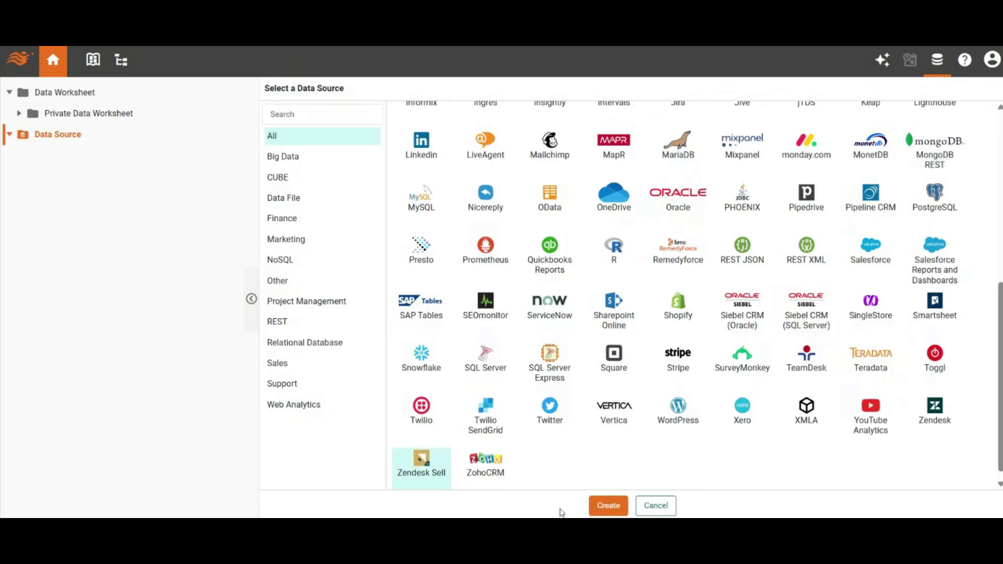
pyautogui.click(607, 509)
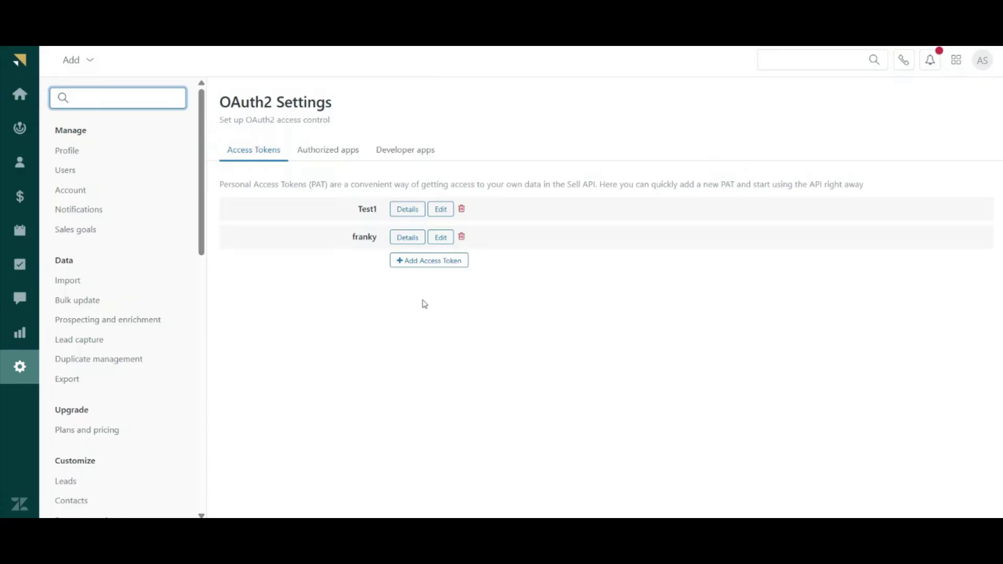
# Step: In Zendesk Sell's OAuth2 settings, add an access token described as StyleBI with all scopes enabled, and copy the generated token
pyautogui.click(436, 261)
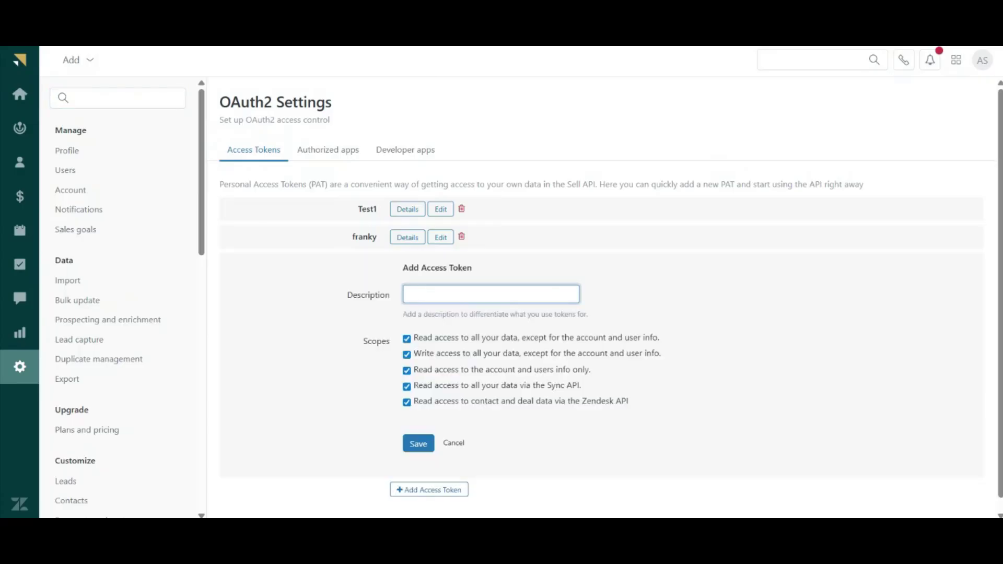
pyautogui.write('StyleBI')
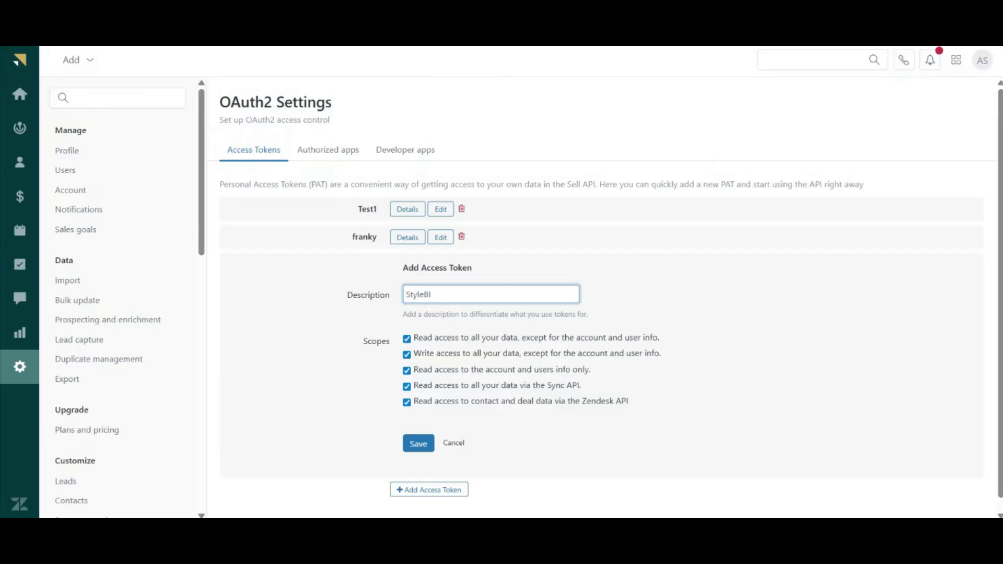
pyautogui.click(418, 443)
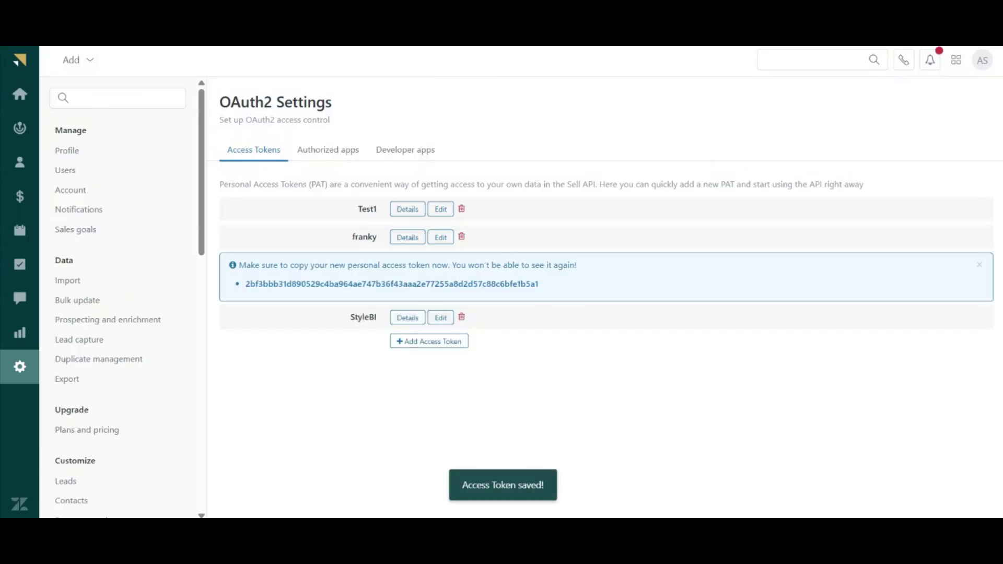
pyautogui.moveTo(541, 285); pyautogui.dragTo(246, 293)
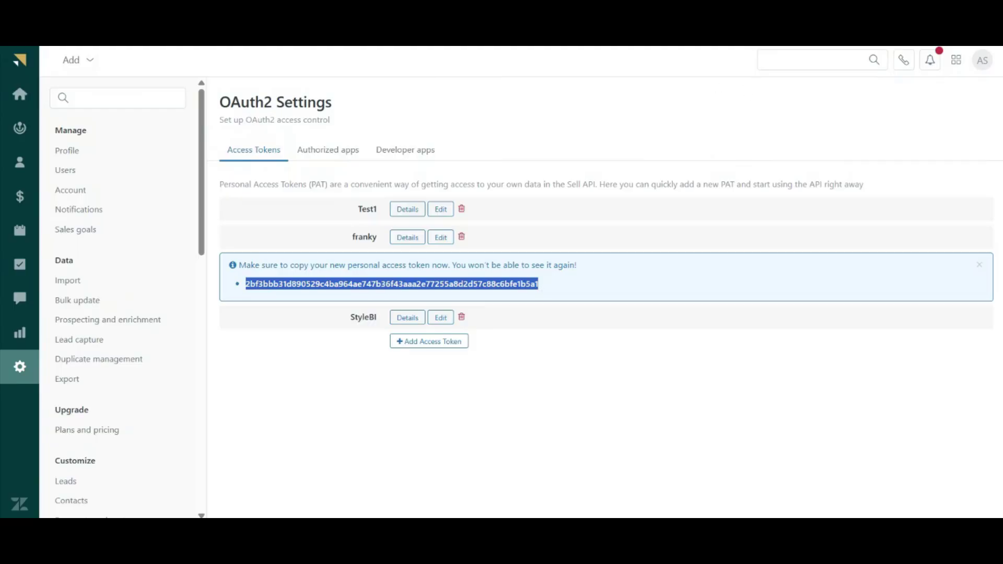
# Step: Switch back to StyleBI, paste the access token into the Zendesk Sell data source, and save the data source
pyautogui.hotkey('ctrl', 'Tab')
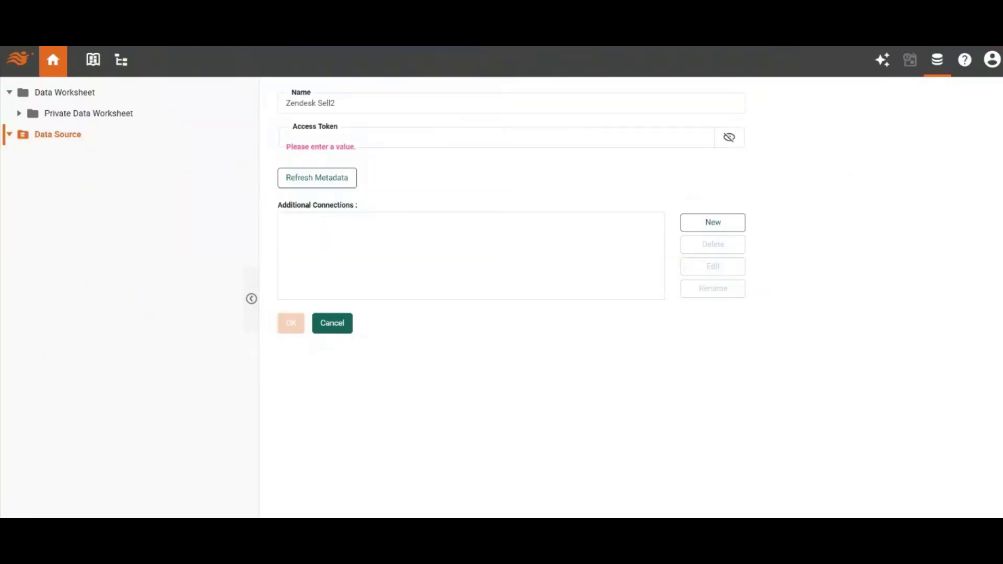
pyautogui.click(288, 137)
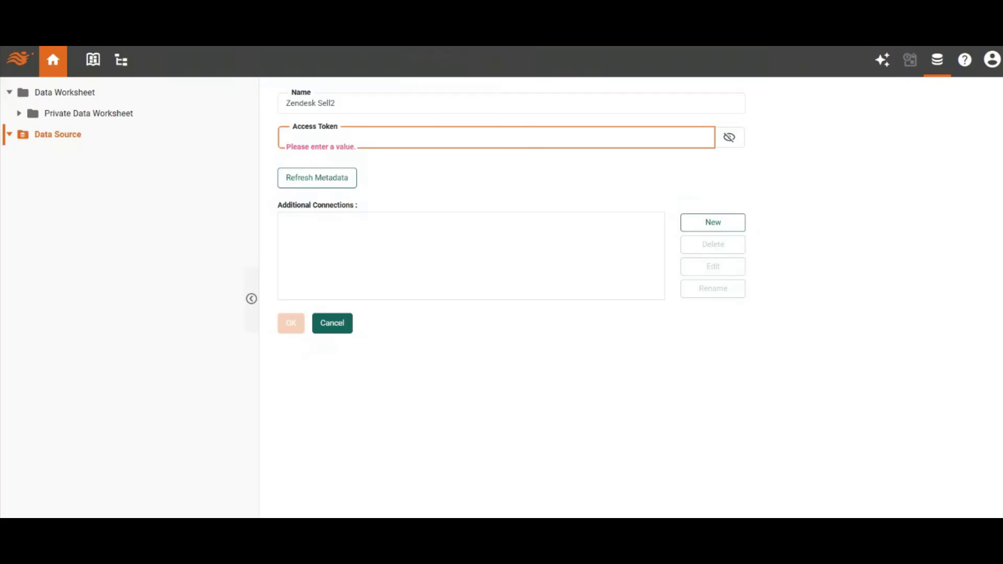
pyautogui.hotkey('ctrl', 'v')
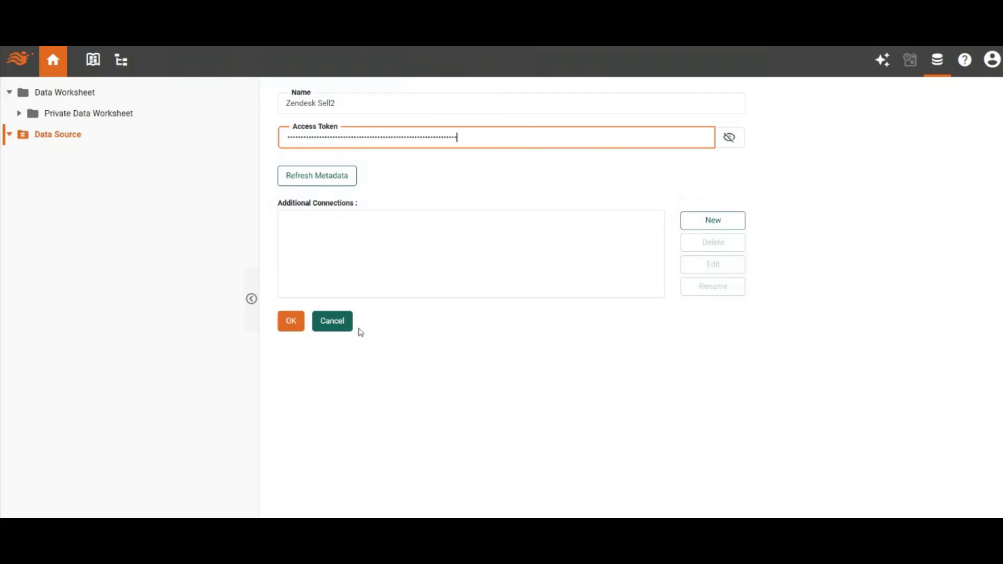
pyautogui.click(296, 329)
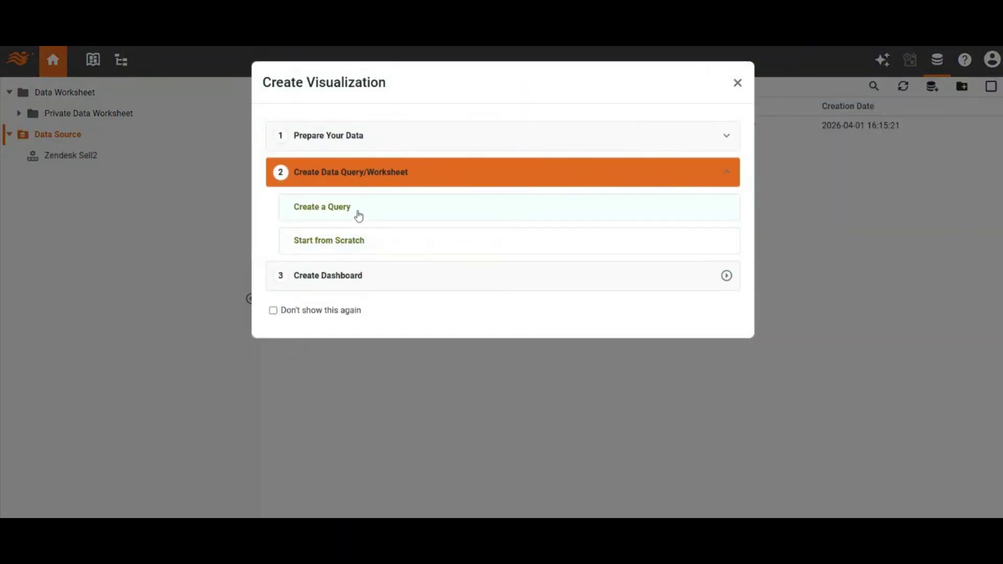
# Step: Create a query on the Zendesk Sell2 source using the Notes endpoint, and save the data worksheet as Zendesk Sell
pyautogui.click(359, 215)
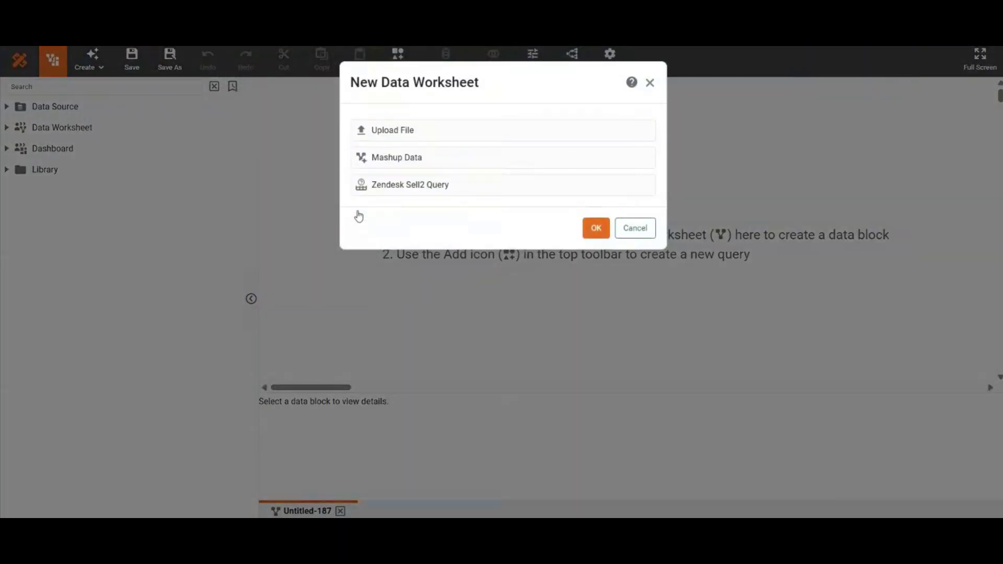
pyautogui.doubleClick(438, 190)
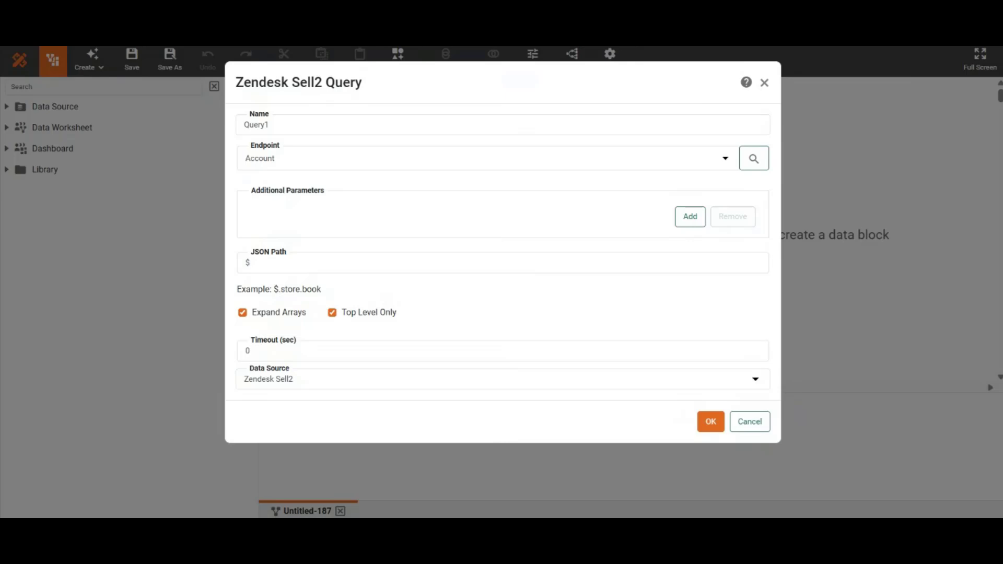
pyautogui.click(388, 159)
pyautogui.press('n')
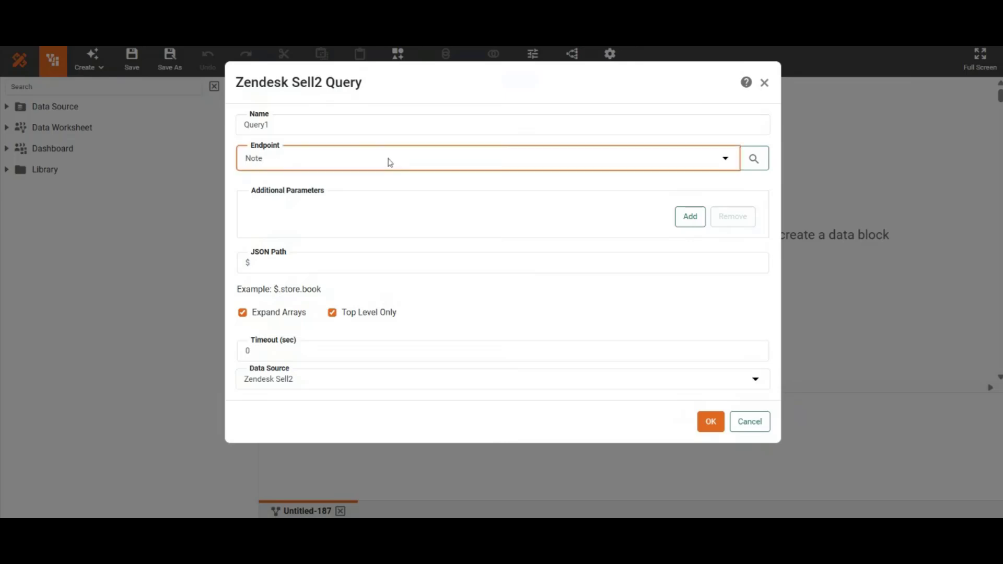
pyautogui.press('n')
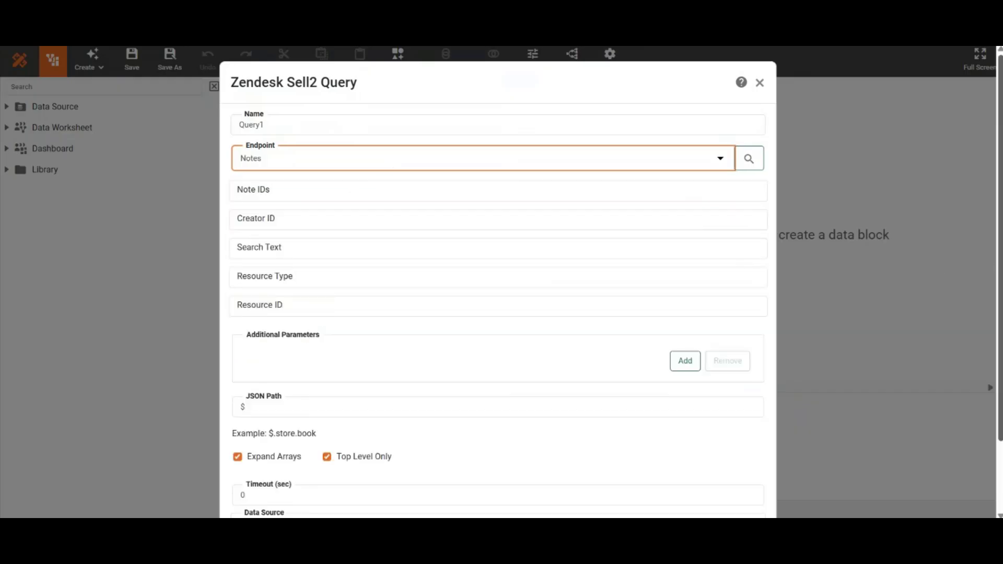
pyautogui.moveTo(999, 270); pyautogui.dragTo(999, 340)
pyautogui.click(705, 481)
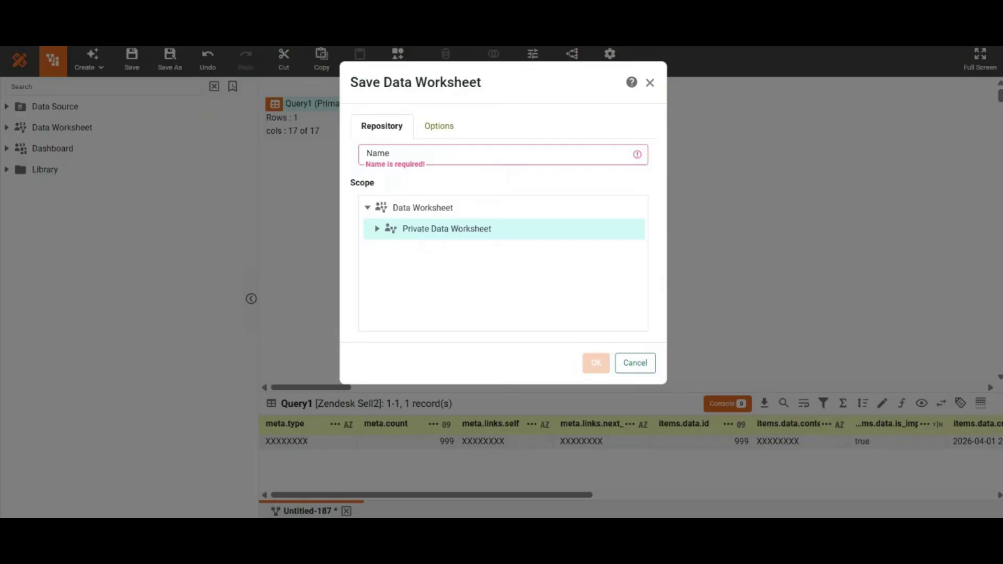
pyautogui.write('Zendesk Sell')
pyautogui.click(596, 362)
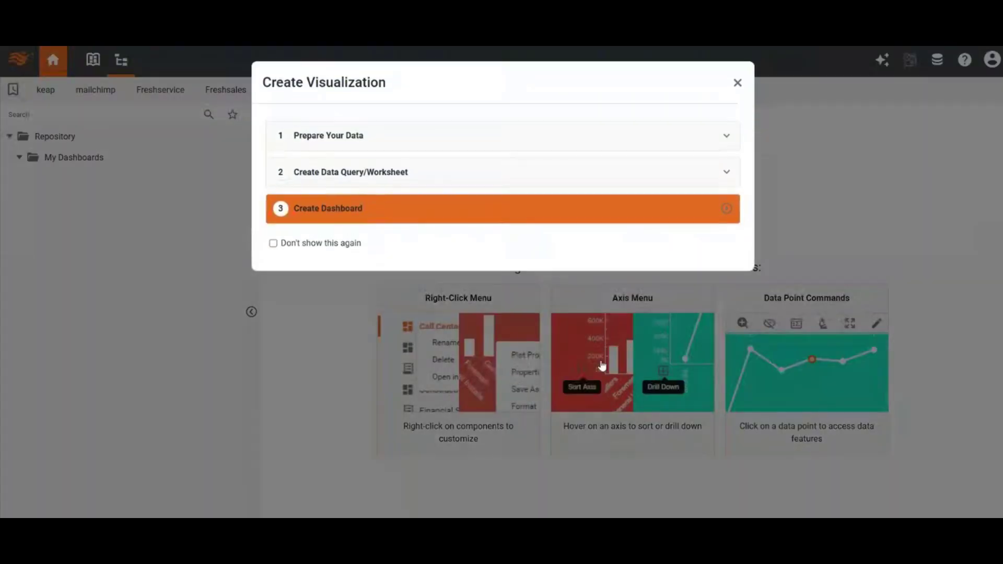
# Step: Create an empty dashboard, skipping the recommended visualizations, and save it as zendesk sell under Private Dashboard
pyautogui.click(394, 209)
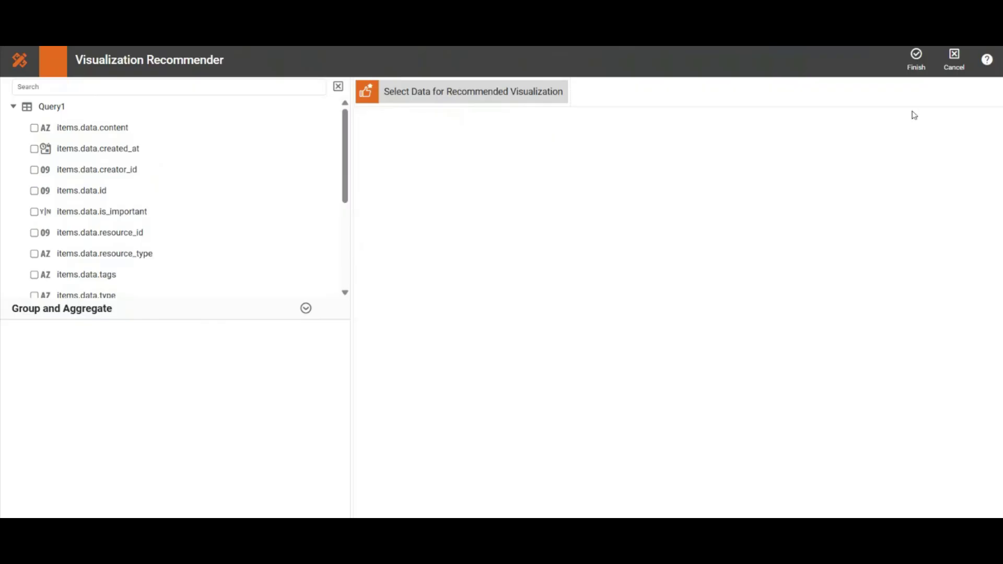
pyautogui.click(917, 58)
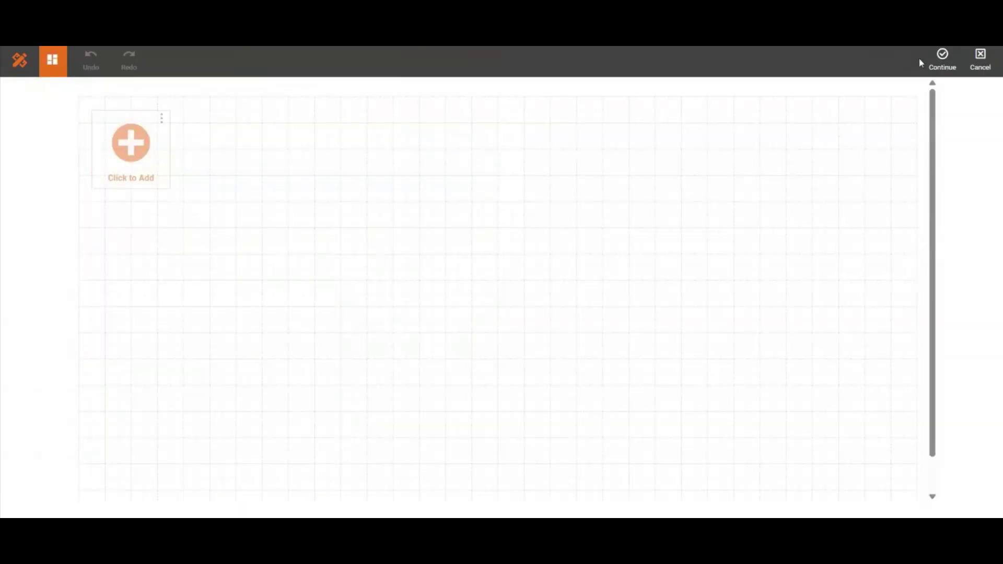
pyautogui.click(942, 59)
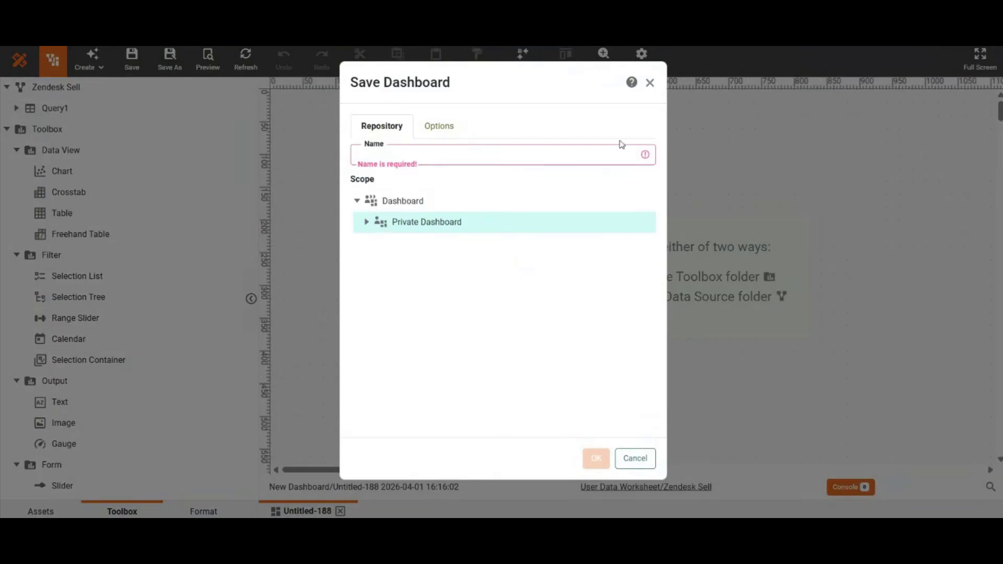
pyautogui.click(604, 153)
pyautogui.write('zendesk sell')
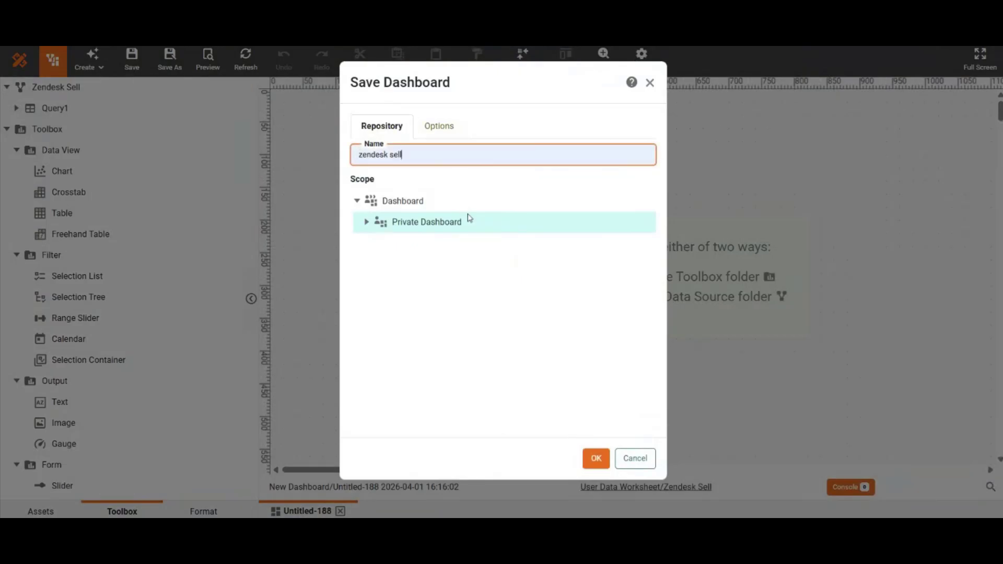
pyautogui.click(590, 461)
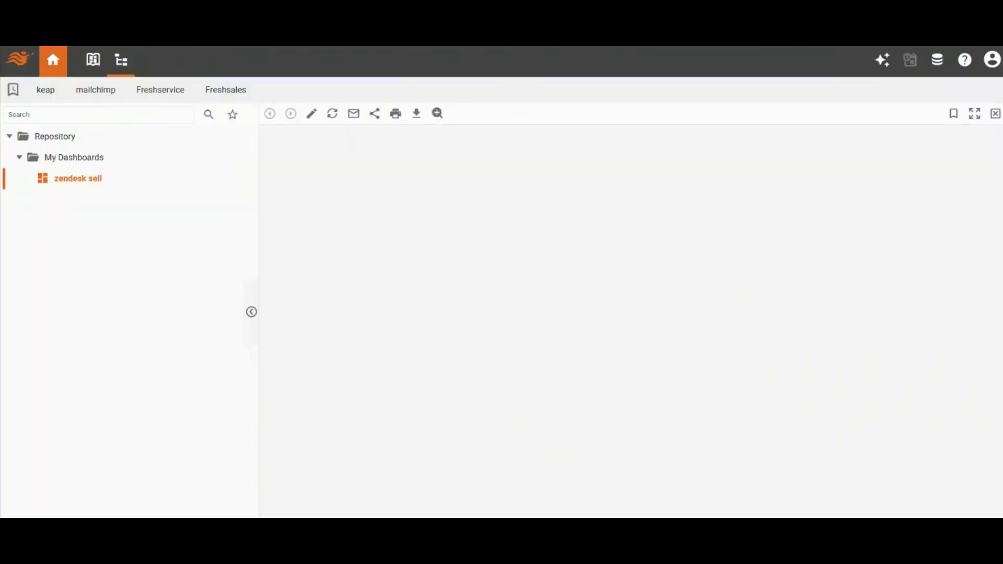
# Step: Edit the zendesk sell dashboard, add a Chart component, and open that chart in the full editor
pyautogui.click(311, 115)
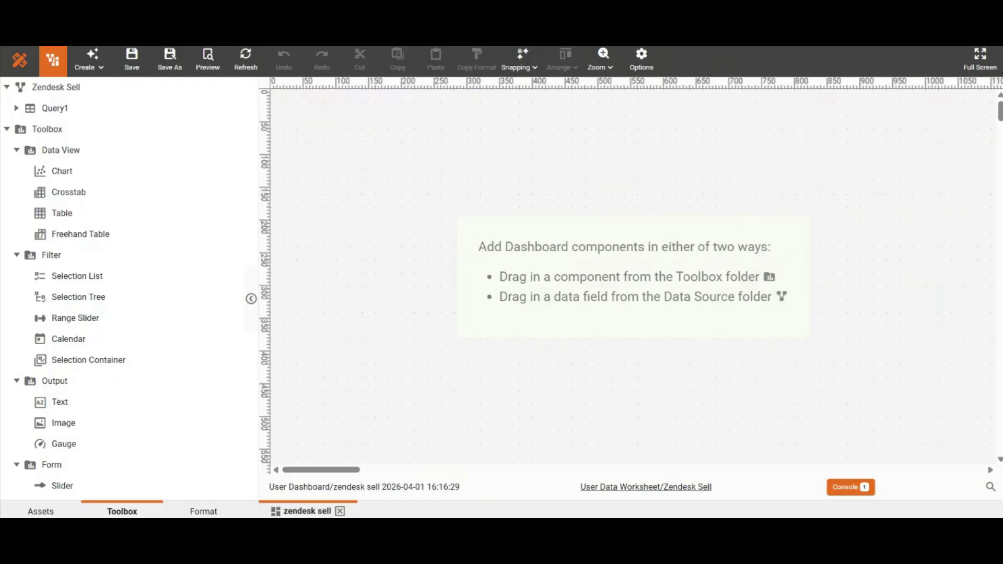
pyautogui.doubleClick(116, 172)
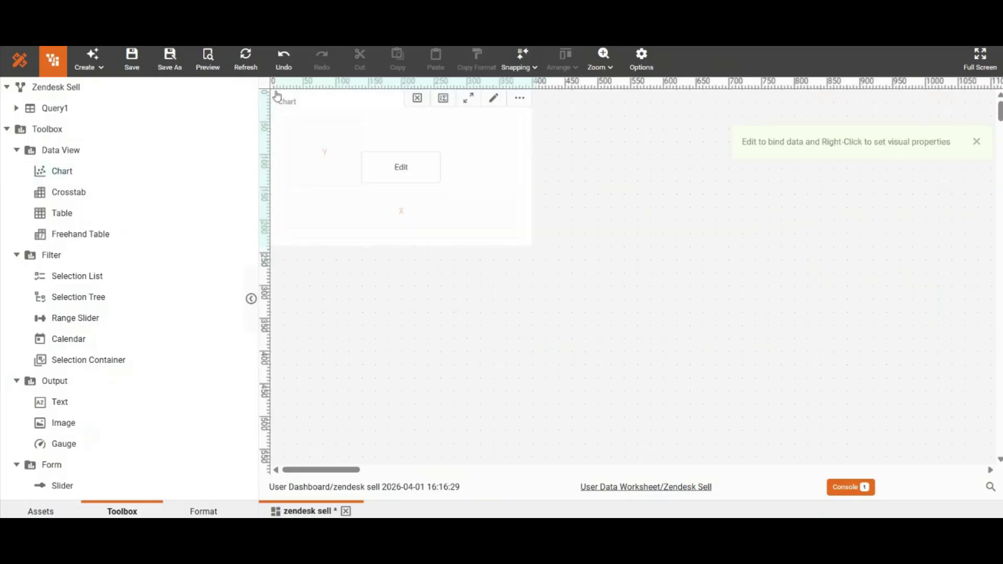
pyautogui.click(397, 165)
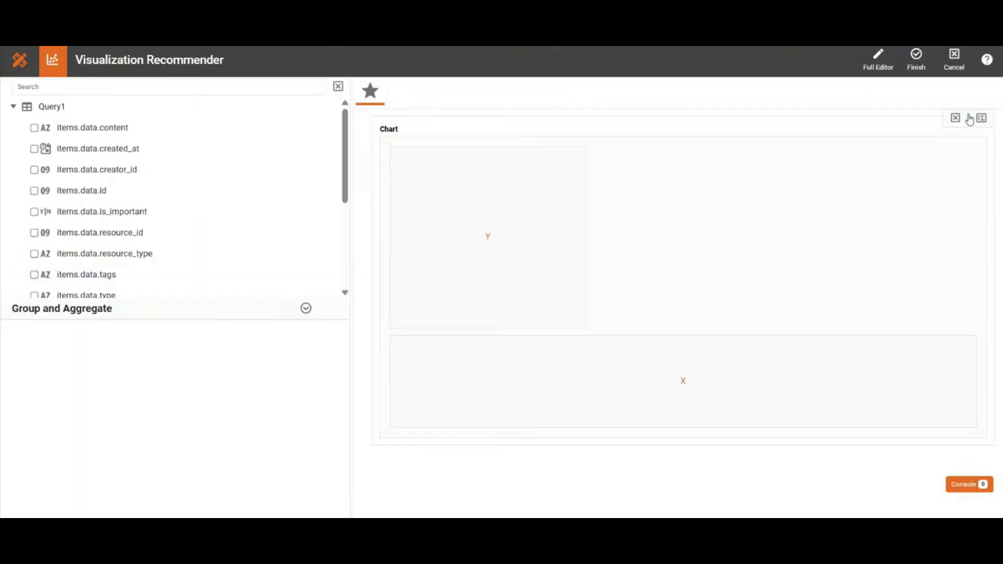
pyautogui.click(886, 64)
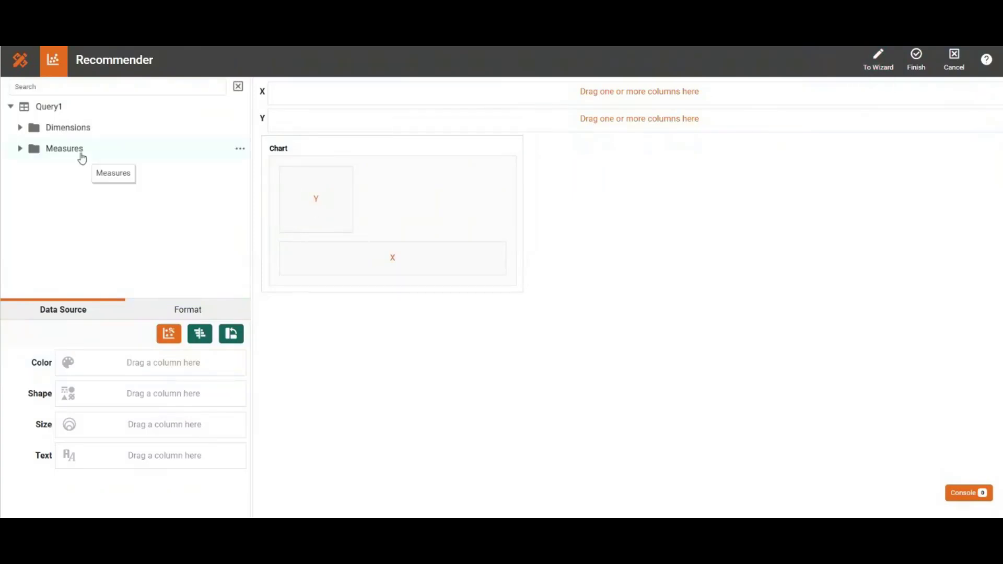
# Step: Bind the items.data.id measure to the chart's Y axis and set its aggregate to Distinct Count
pyautogui.click(20, 150)
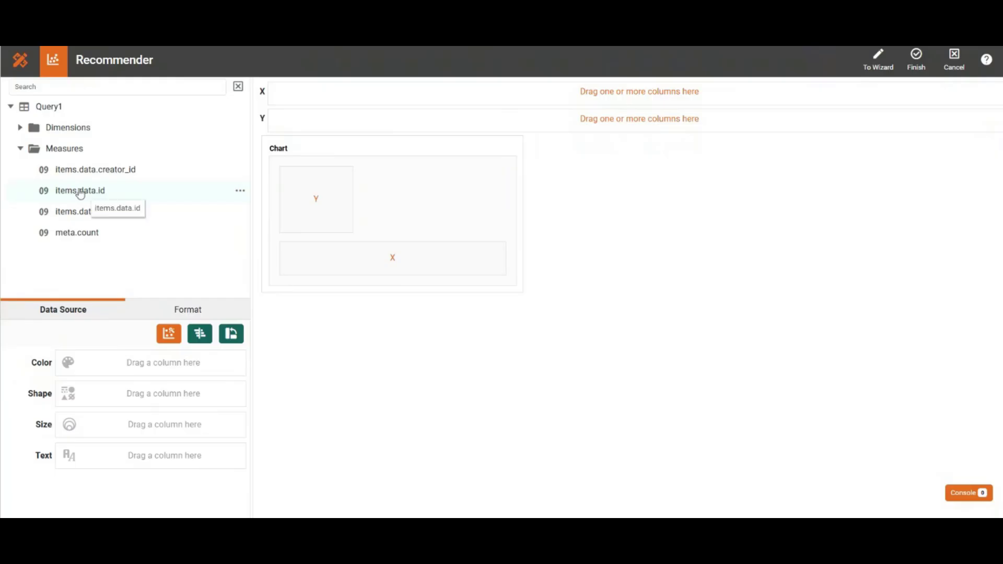
pyautogui.moveTo(80, 191); pyautogui.dragTo(317, 128)
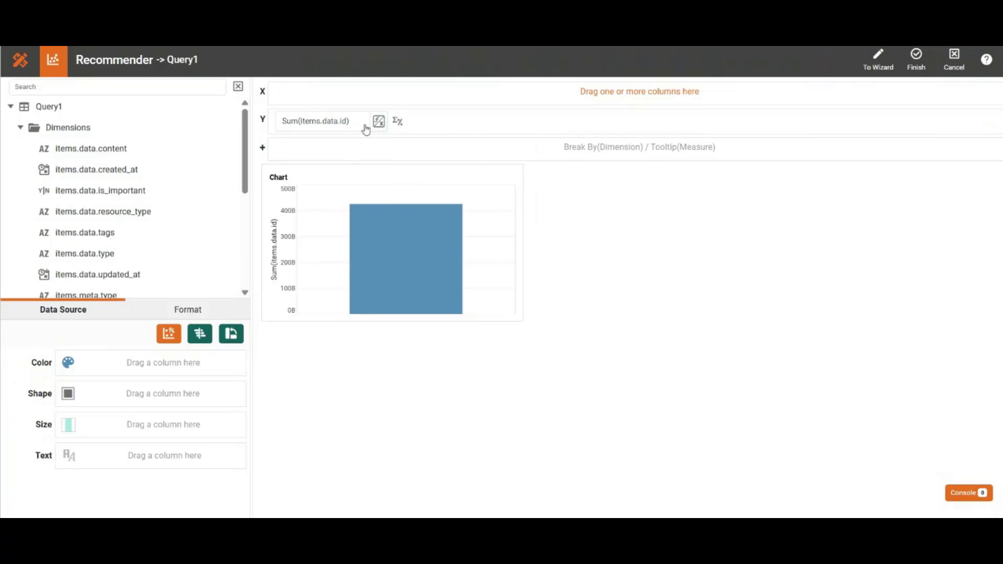
pyautogui.click(396, 122)
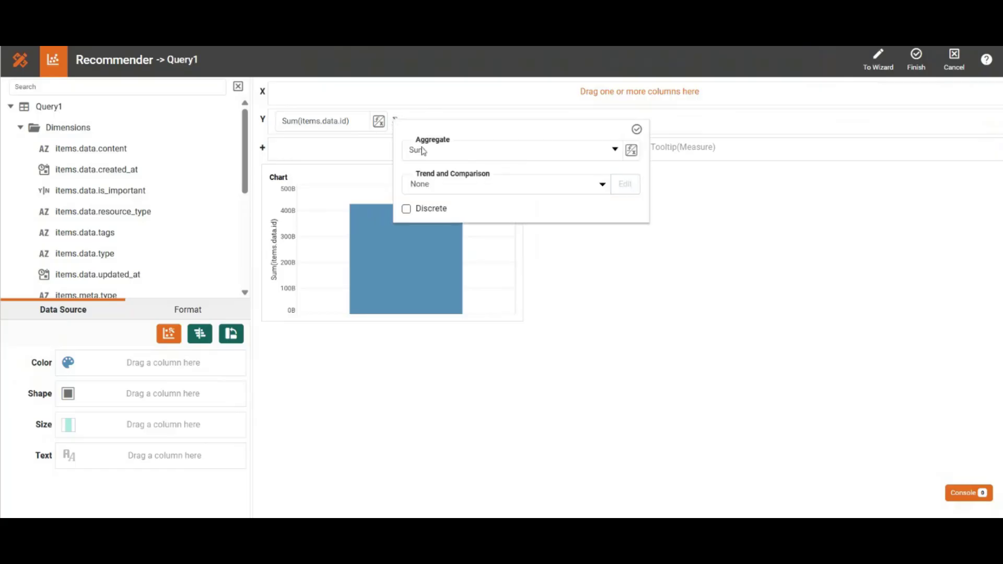
pyautogui.click(423, 152)
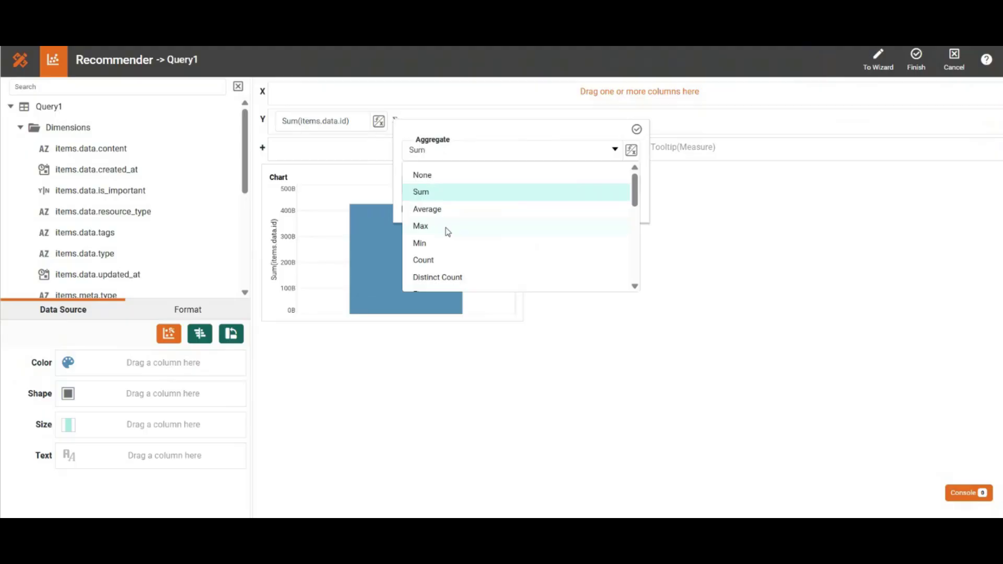
pyautogui.click(452, 276)
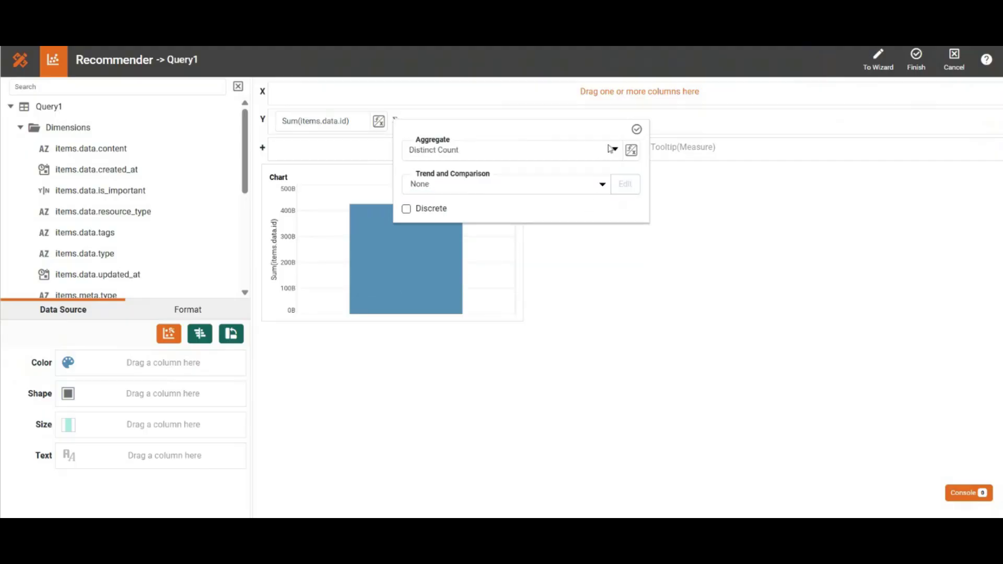
pyautogui.click(636, 129)
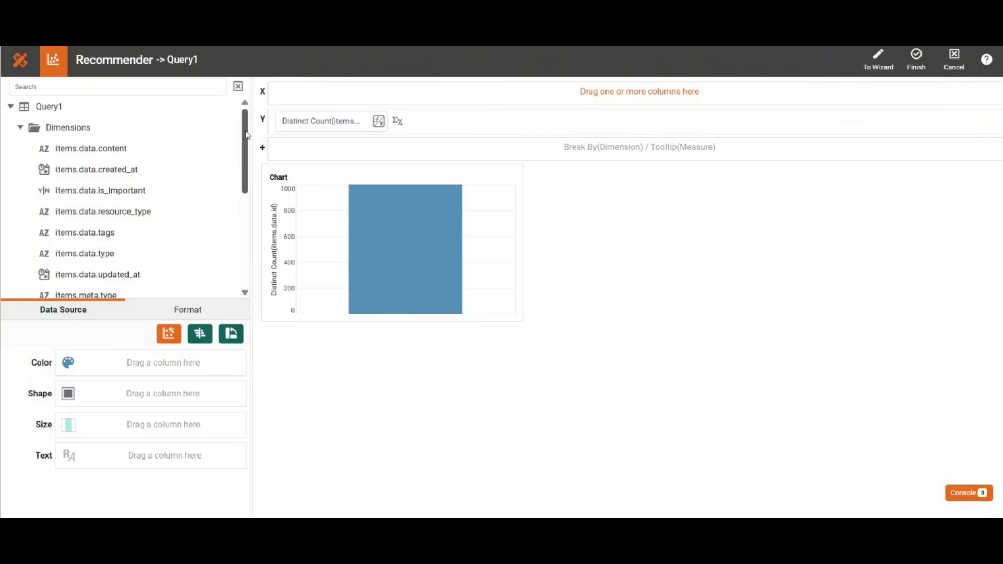
# Step: Bind the items.data.created_at dimension to the chart's X axis
pyautogui.moveTo(119, 168); pyautogui.dragTo(126, 171)
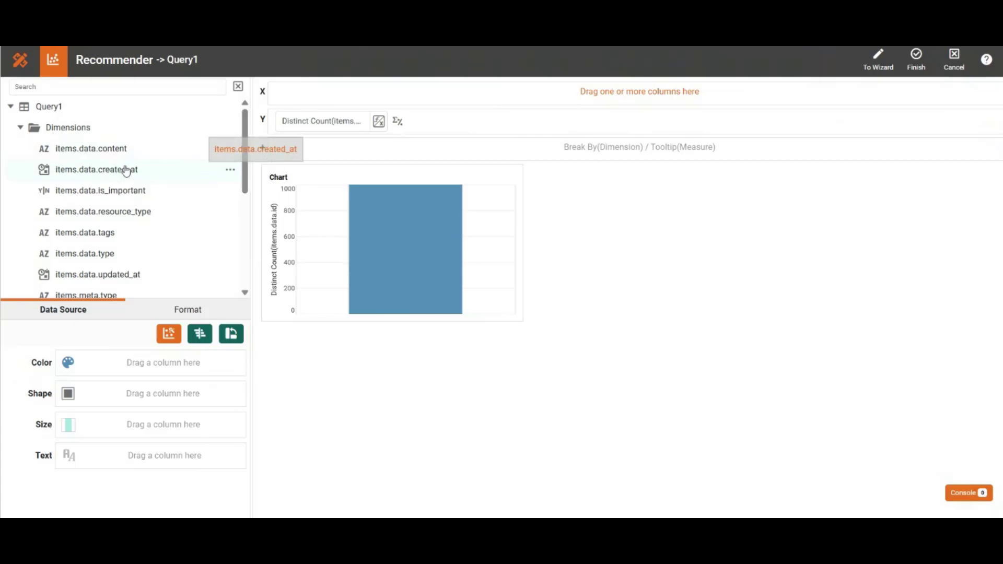
pyautogui.moveTo(256, 149); pyautogui.dragTo(324, 96)
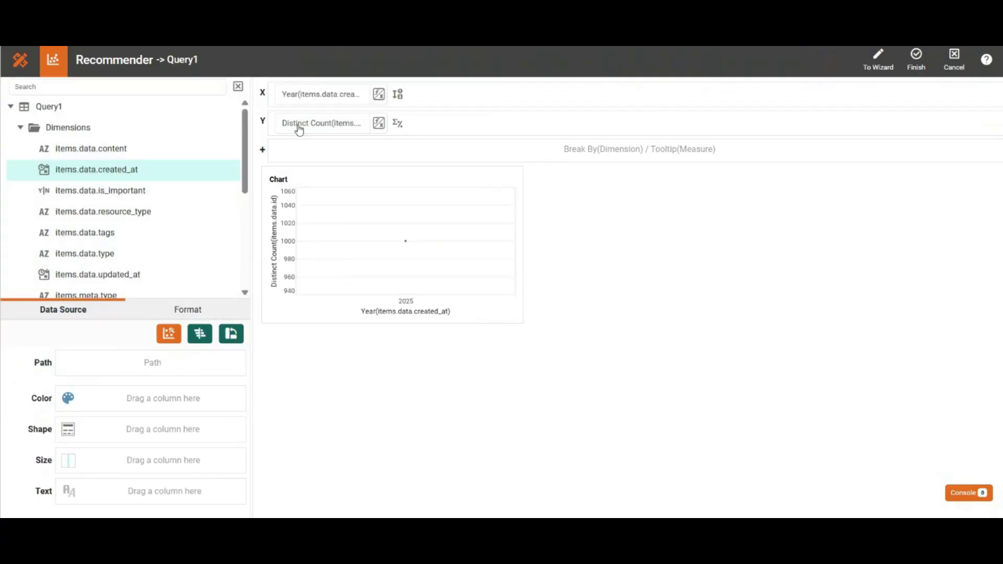
pyautogui.moveTo(303, 178)
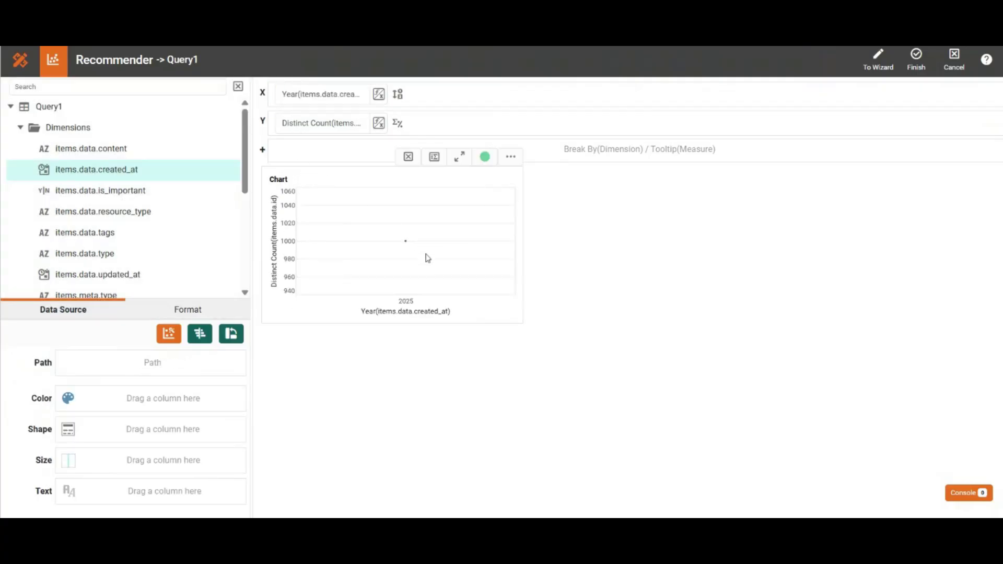
pyautogui.moveTo(407, 246)
# Step: Set the date level of the chart's created_at dimension to Day and finish editing the chart
pyautogui.click(398, 95)
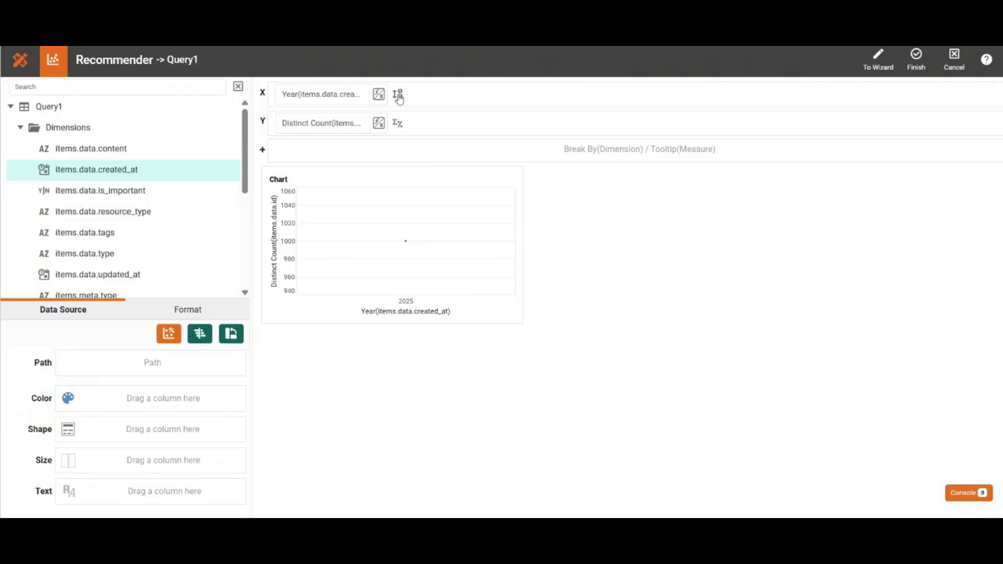
pyautogui.click(398, 96)
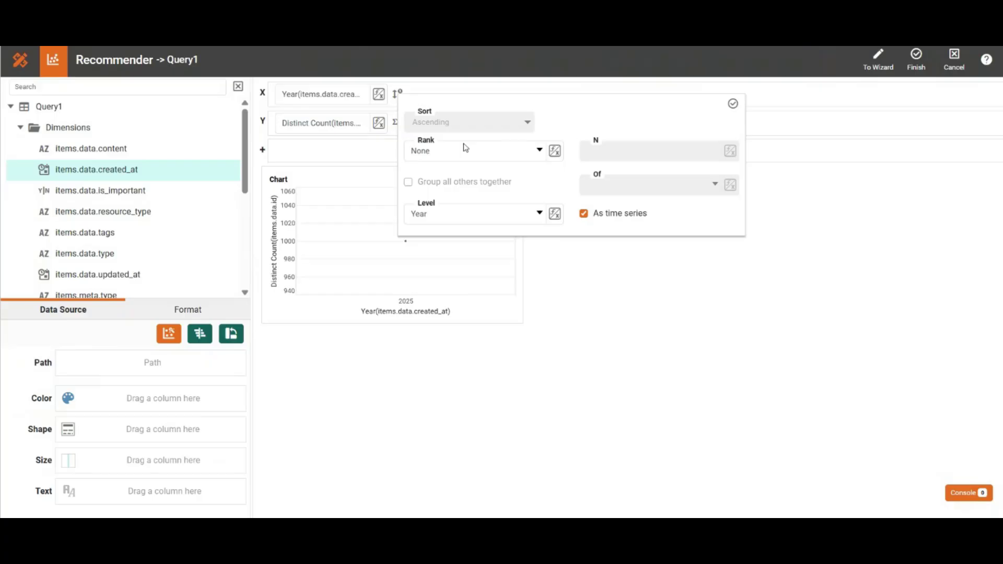
pyautogui.click(526, 222)
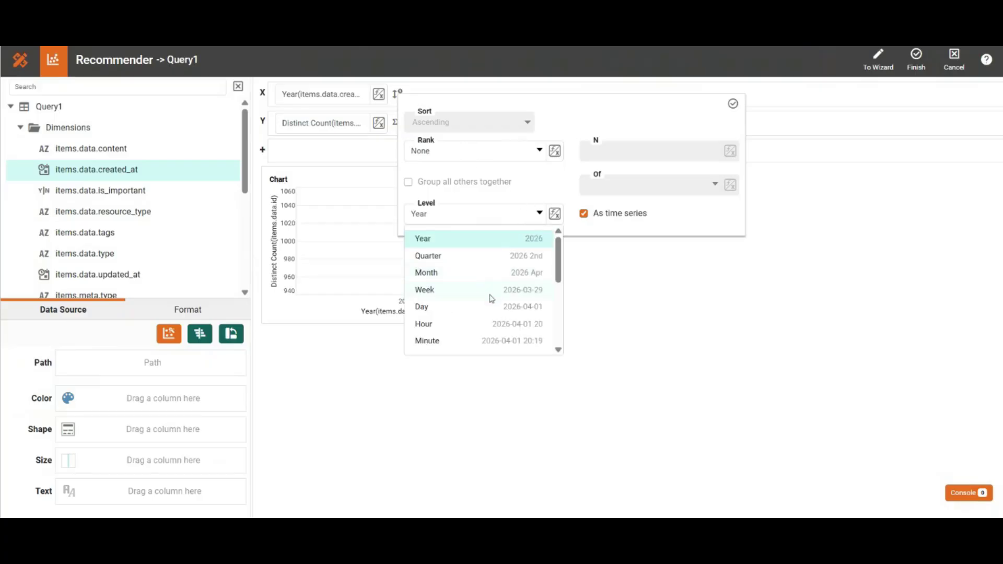
pyautogui.click(491, 310)
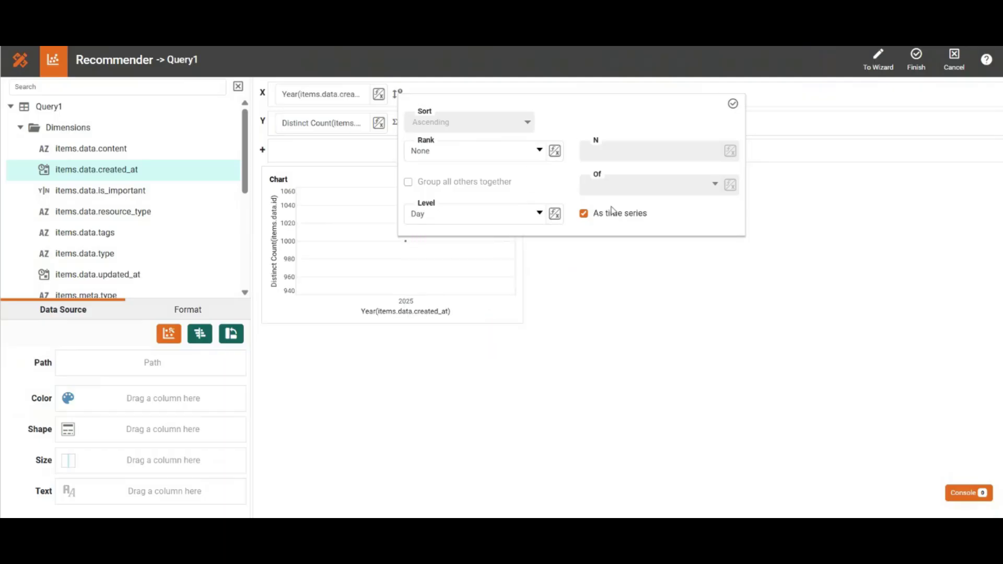
pyautogui.click(732, 104)
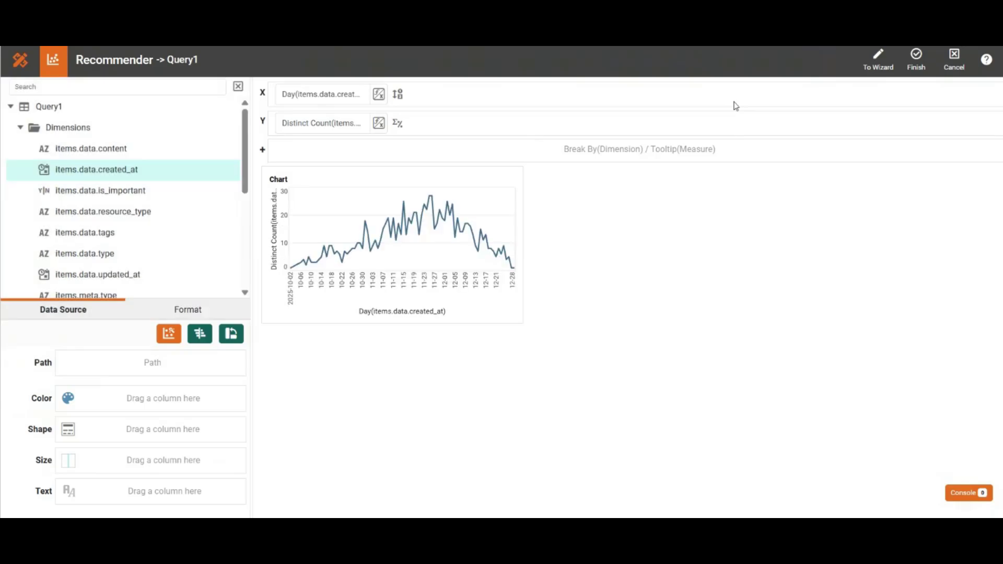
pyautogui.click(916, 73)
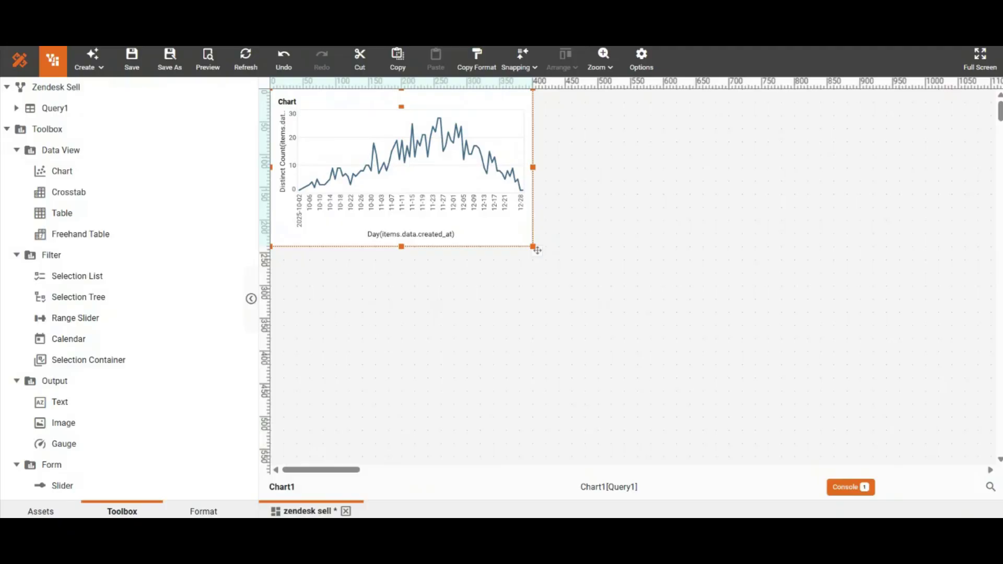
# Step: Add a Table component beside the chart and widen it to about 650 pixels
pyautogui.doubleClick(146, 211)
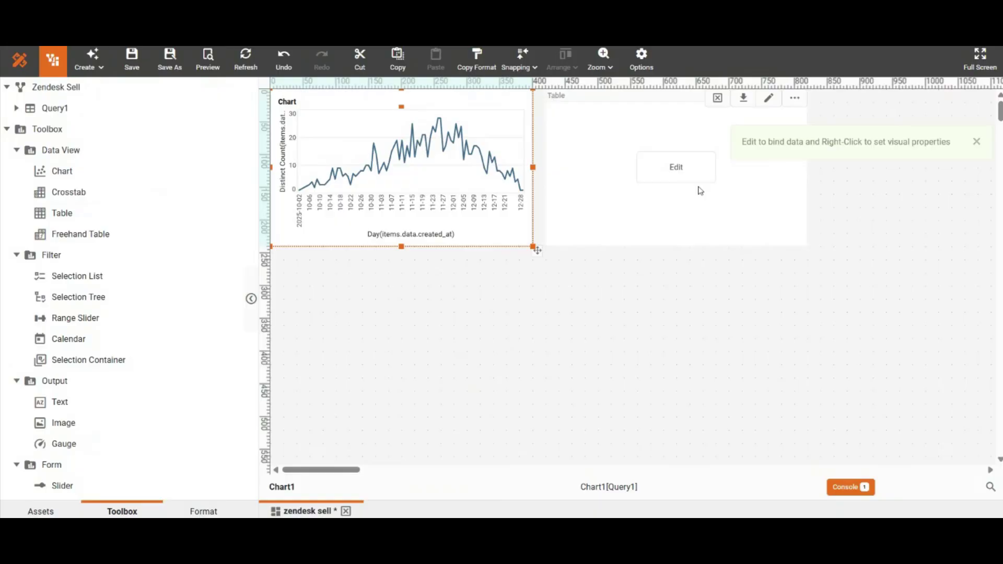
pyautogui.click(976, 141)
pyautogui.click(738, 195)
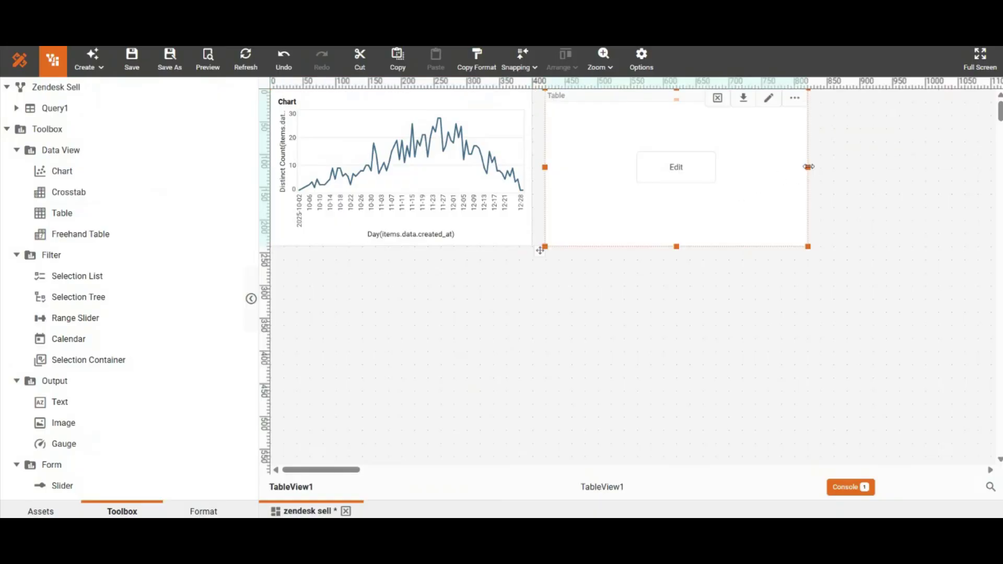
pyautogui.moveTo(808, 167); pyautogui.dragTo(942, 177)
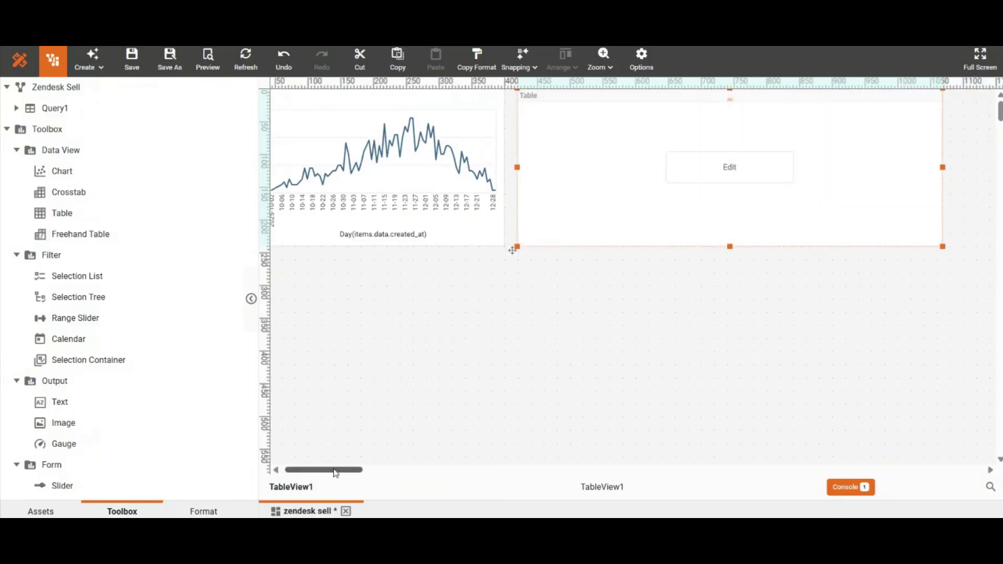
pyautogui.moveTo(335, 472); pyautogui.dragTo(290, 470)
# Step: Edit the new table, add items.data.created_at and items.data.content as its detail columns, and finish editing
pyautogui.click(738, 175)
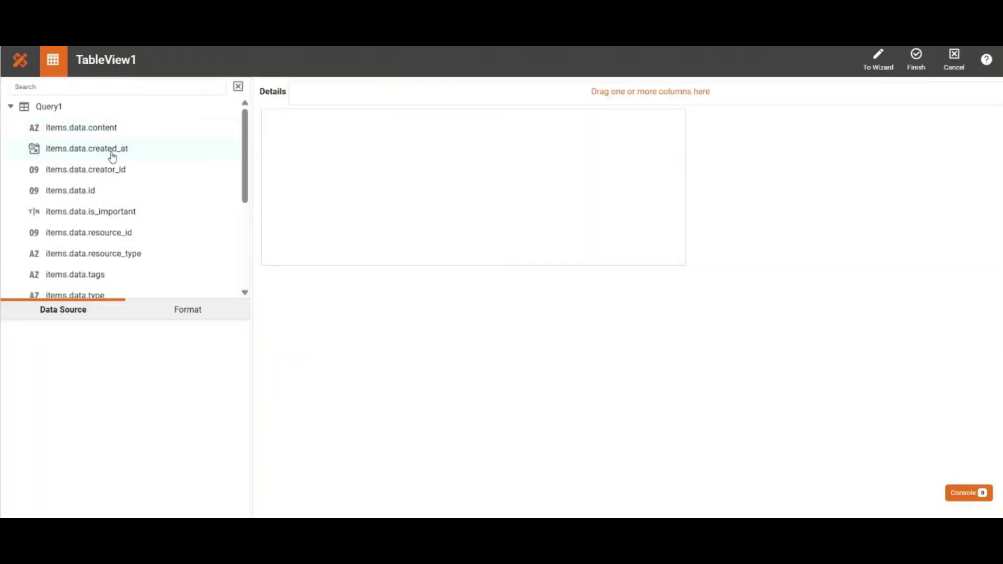
pyautogui.moveTo(112, 156); pyautogui.dragTo(345, 93)
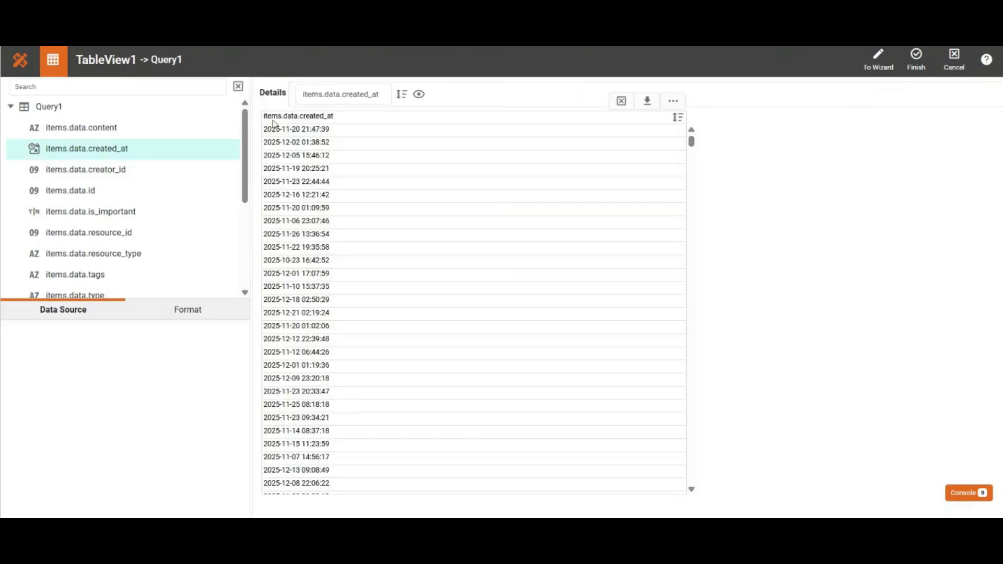
pyautogui.moveTo(247, 143)
pyautogui.mouseDown()
pyautogui.moveTo(249, 172)
pyautogui.moveTo(243, 139)
pyautogui.mouseUp()
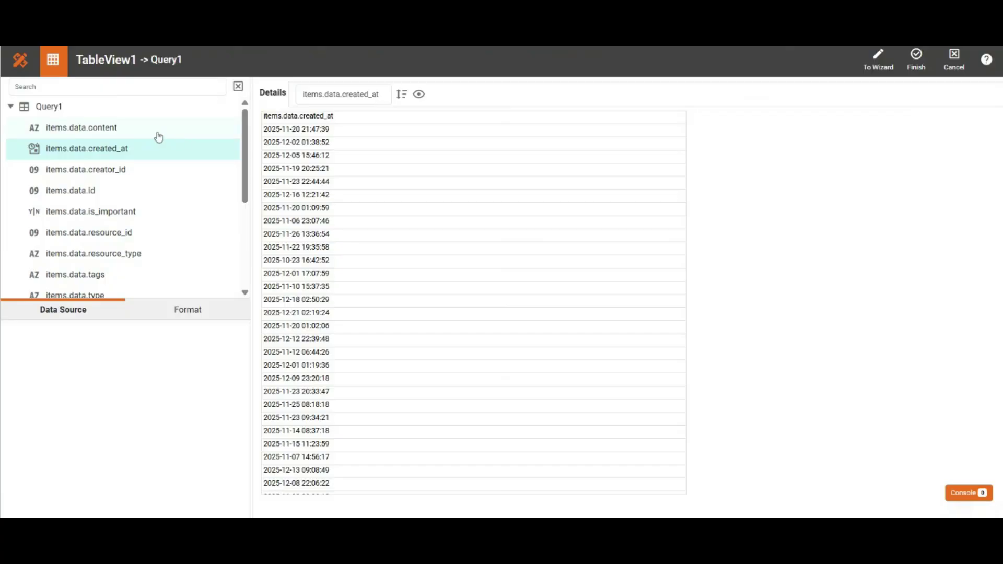
pyautogui.moveTo(158, 136)
pyautogui.mouseDown()
pyautogui.moveTo(540, 107)
pyautogui.moveTo(499, 98)
pyautogui.mouseUp()
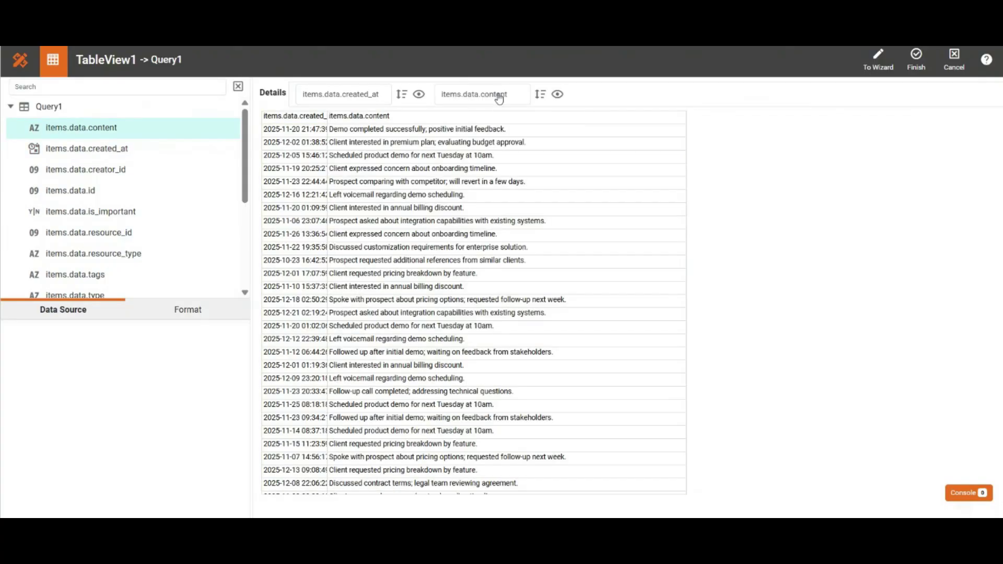
pyautogui.click(916, 65)
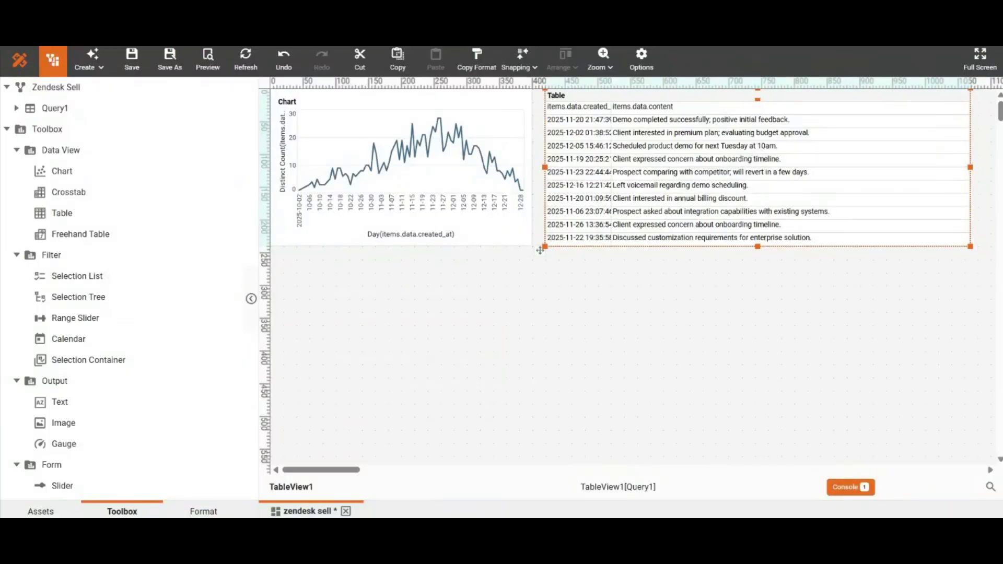
# Step: Enable TableView1 as a flyover view in the chart's properties and apply the change
pyautogui.click(501, 315)
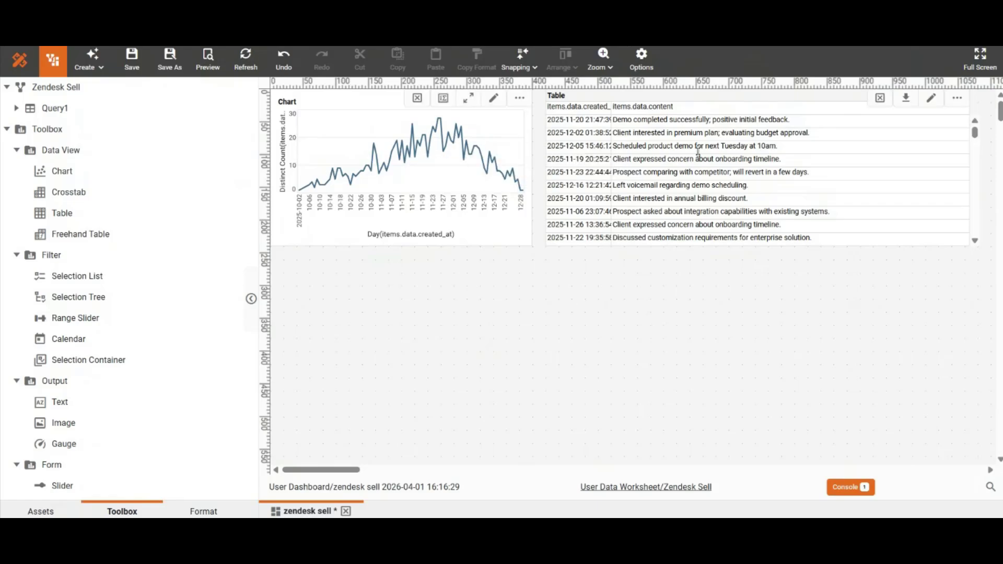
pyautogui.click(508, 123)
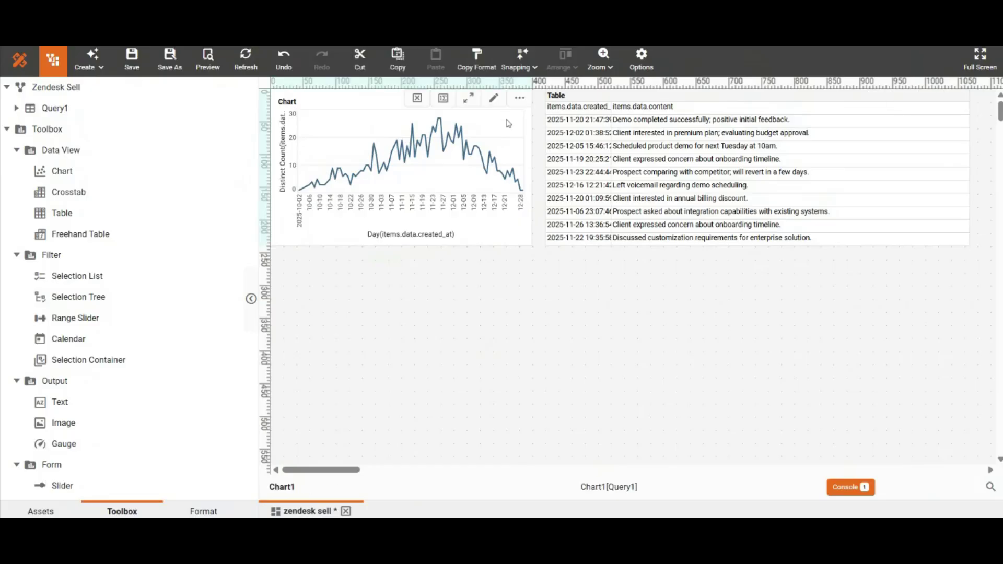
pyautogui.rightClick(508, 123)
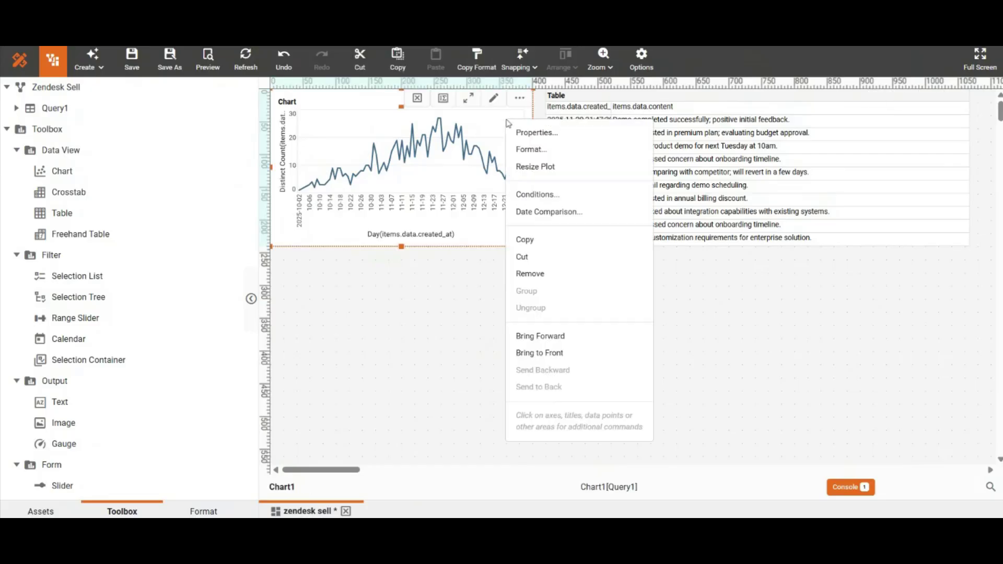
pyautogui.click(539, 137)
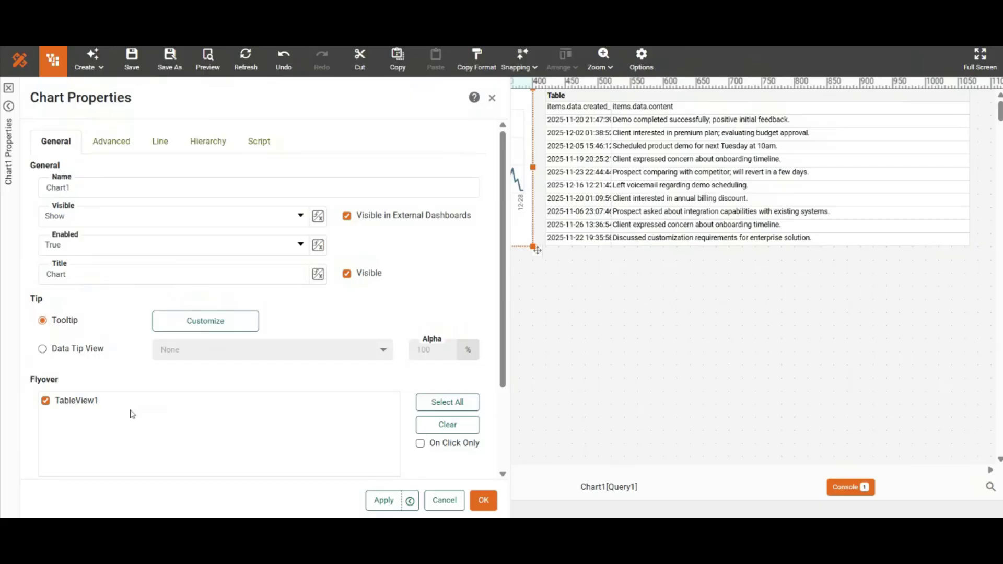
pyautogui.click(480, 503)
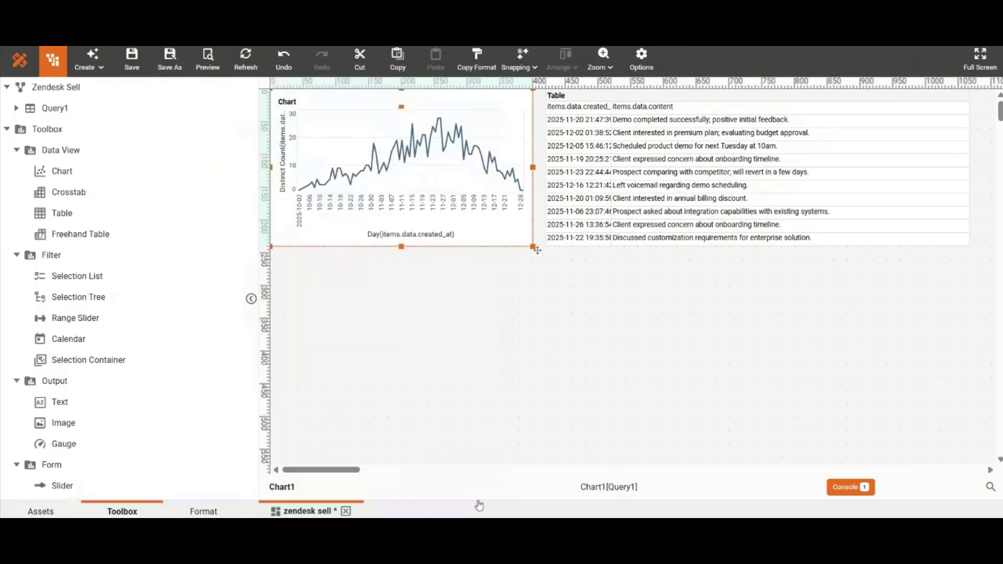
# Step: Preview the zendesk sell dashboard and select the chart's 2025-10-31 peak to filter the table to that day's notes
pyautogui.click(214, 62)
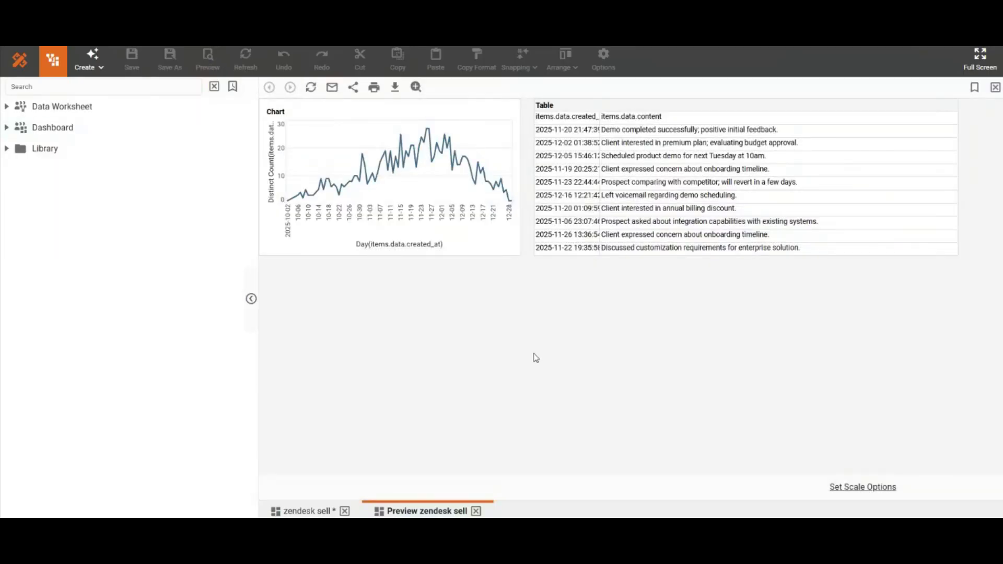
pyautogui.click(463, 221)
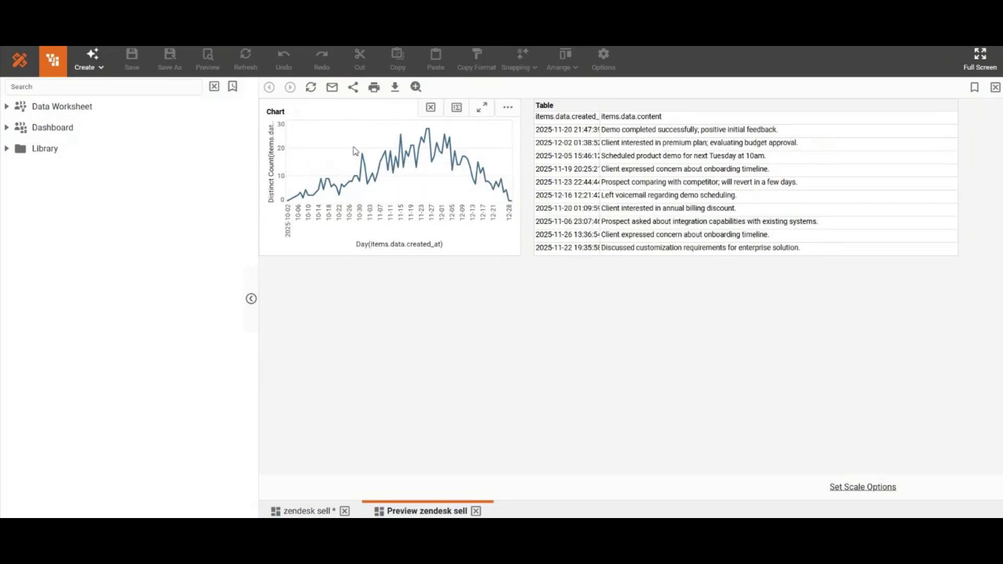
pyautogui.click(362, 155)
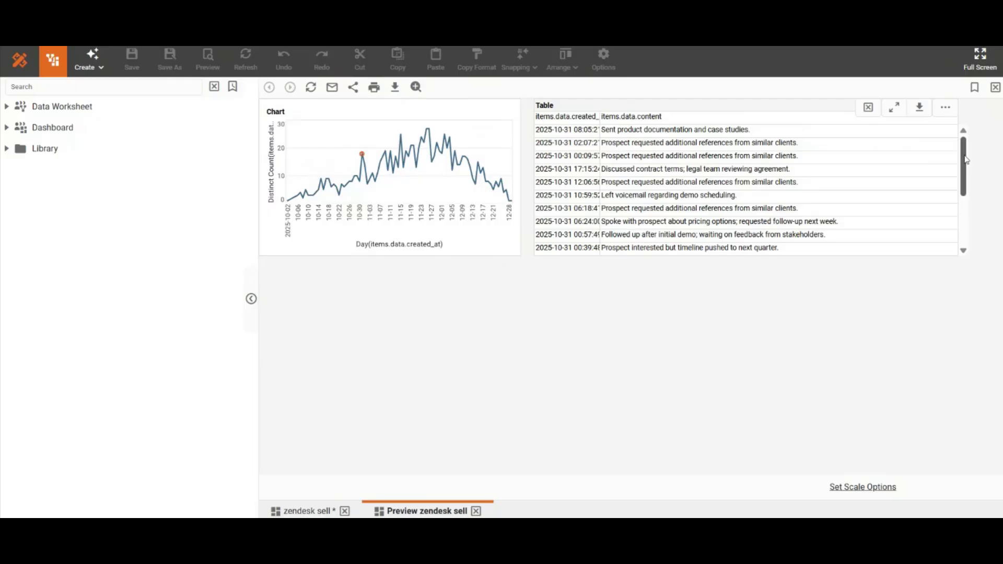
# Step: Export the filtered notes table from the dashboard preview and dismiss the download notice
pyautogui.moveTo(966, 160)
pyautogui.mouseDown()
pyautogui.moveTo(976, 222)
pyautogui.moveTo(963, 146)
pyautogui.mouseUp()
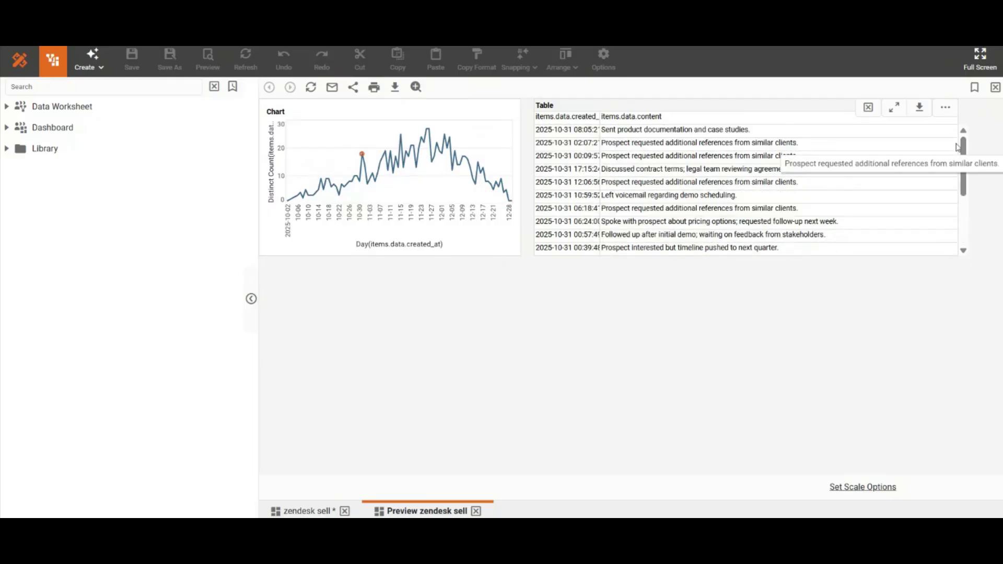
pyautogui.click(919, 109)
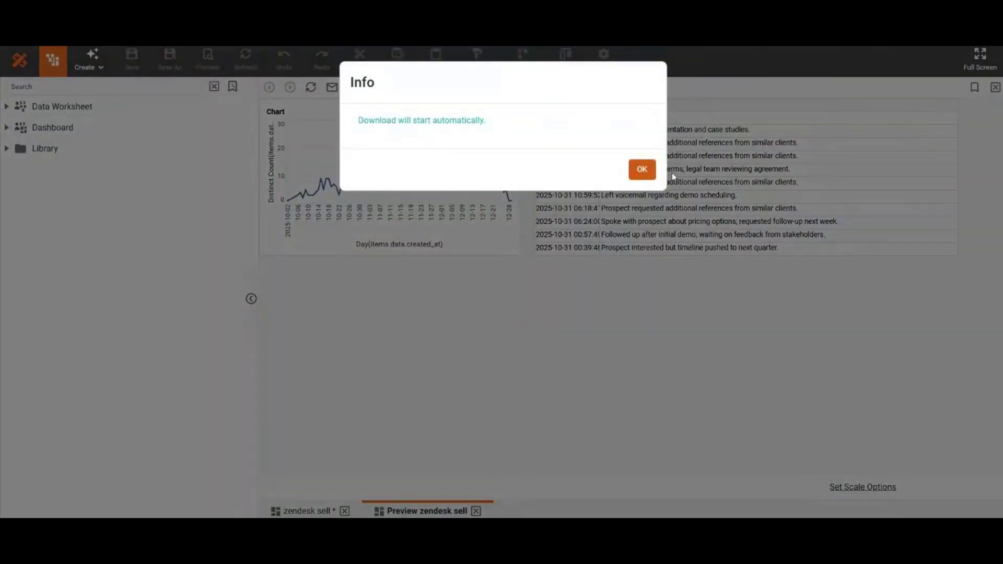
pyautogui.click(642, 169)
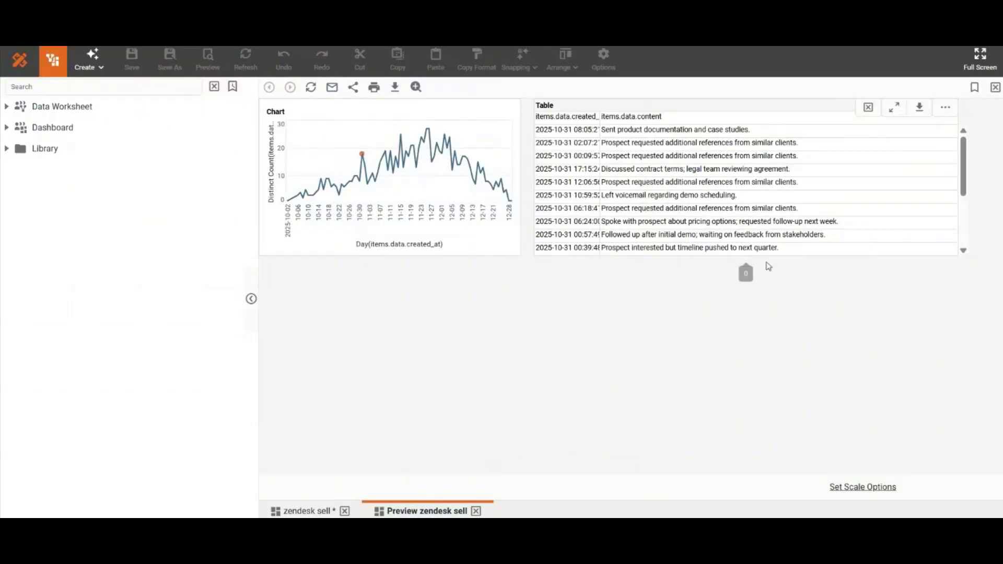